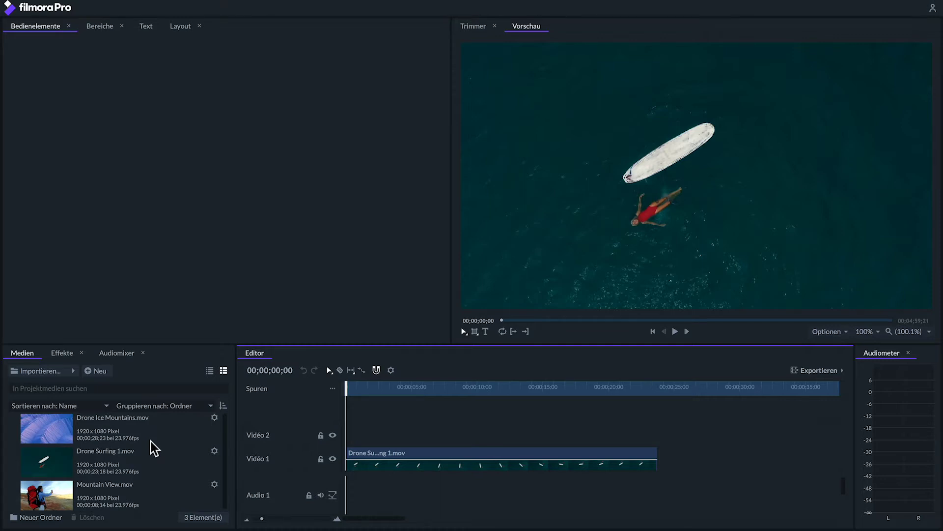
- Place Drone Ice Mountains.mov on Vidéo 2 above the surfing clip at the timeline start and adjust its opacity (Deckkraft)
left_click_drag(40, 427, 344, 436)
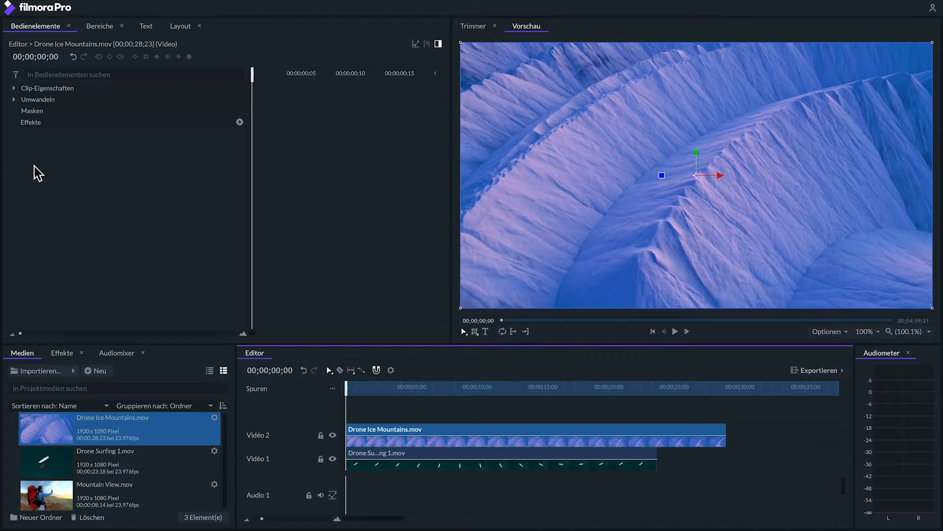
left_click(14, 100)
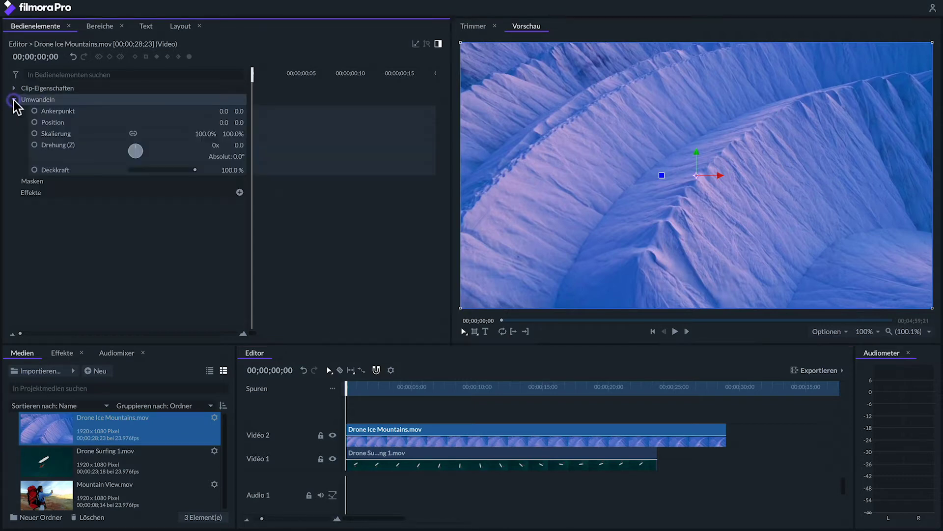
mouse_move(194, 170)
left_mouse_down()
mouse_move(126, 169)
mouse_move(205, 173)
left_mouse_up()
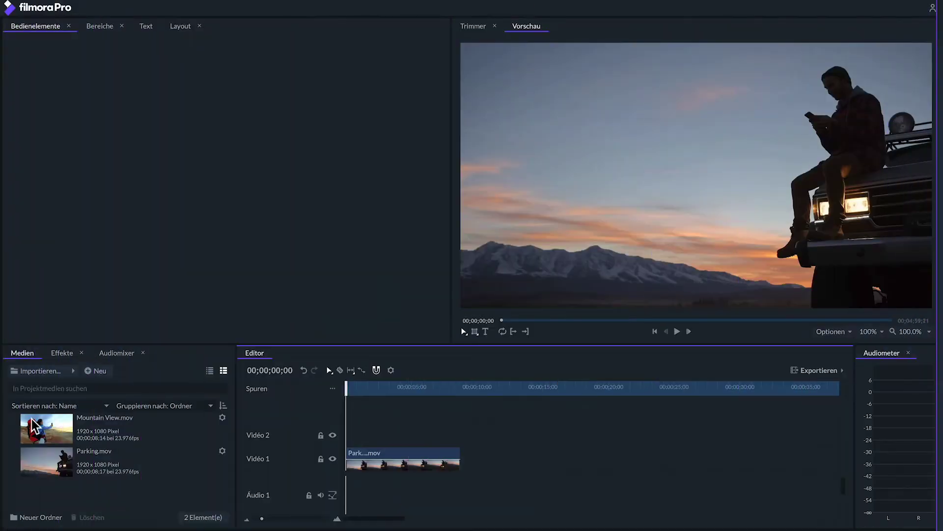
- Place Mountain View.mov on Vidéo 2 above Parking.mov at the timeline start and apply the PiP effect to it
left_click_drag(43, 431, 343, 431)
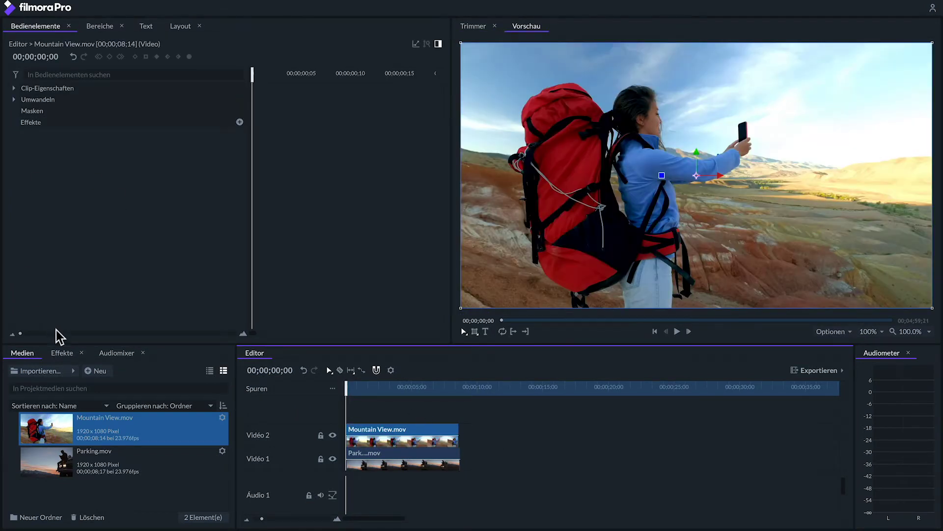
left_click(61, 352)
left_click(66, 370)
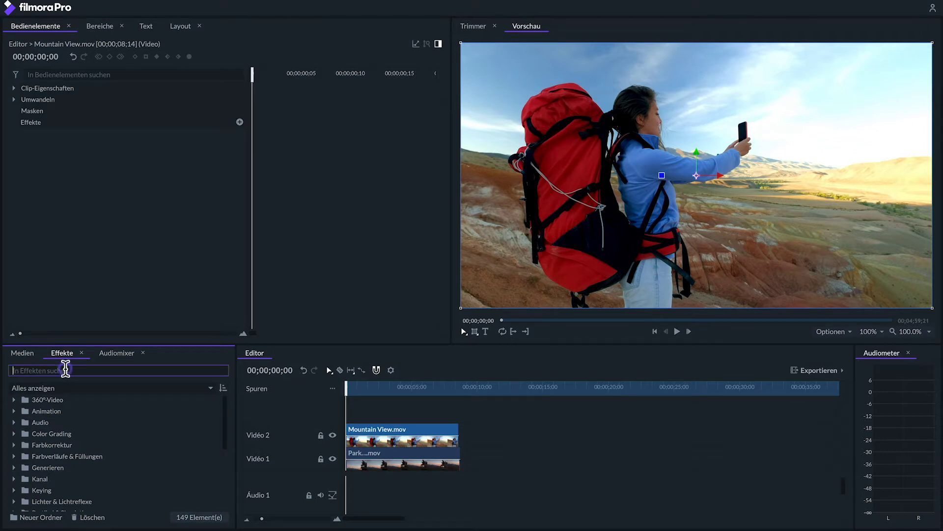
type("pip")
left_click_drag(52, 413, 385, 429)
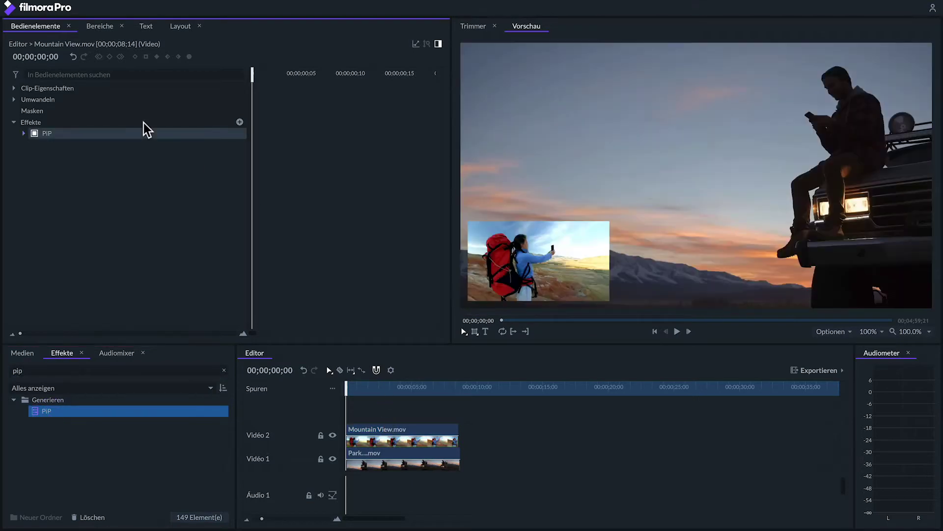
- Try the PiP positions Unten rechts and Rechts, return it to Unten links, and adjust its margin (Spanne)
left_click(24, 133)
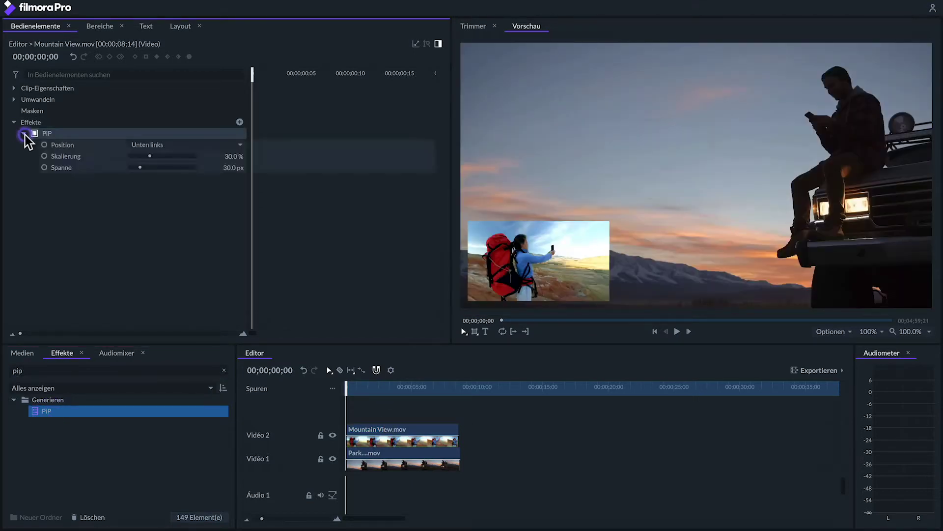
left_click(152, 144)
left_click(150, 175)
left_click(164, 143)
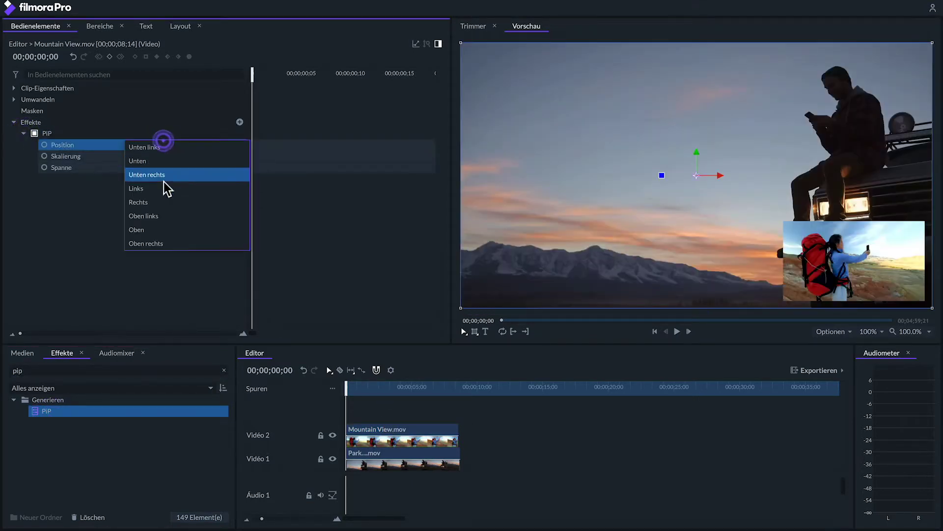
left_click(163, 199)
left_click(164, 144)
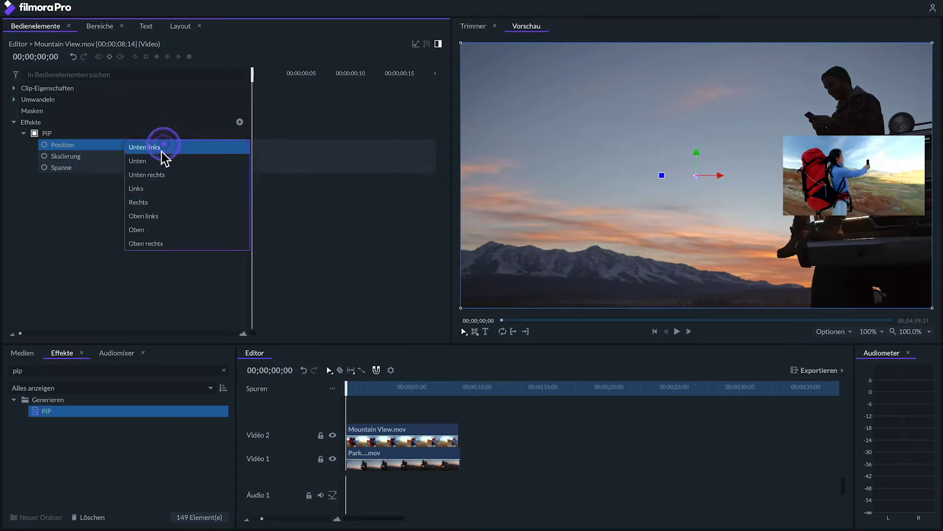
left_click(162, 149)
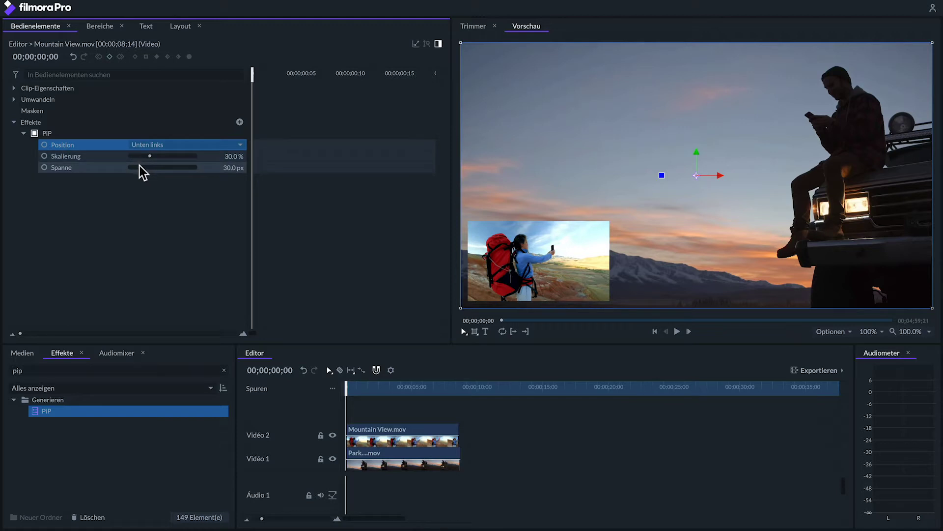
left_click_drag(138, 167, 145, 167)
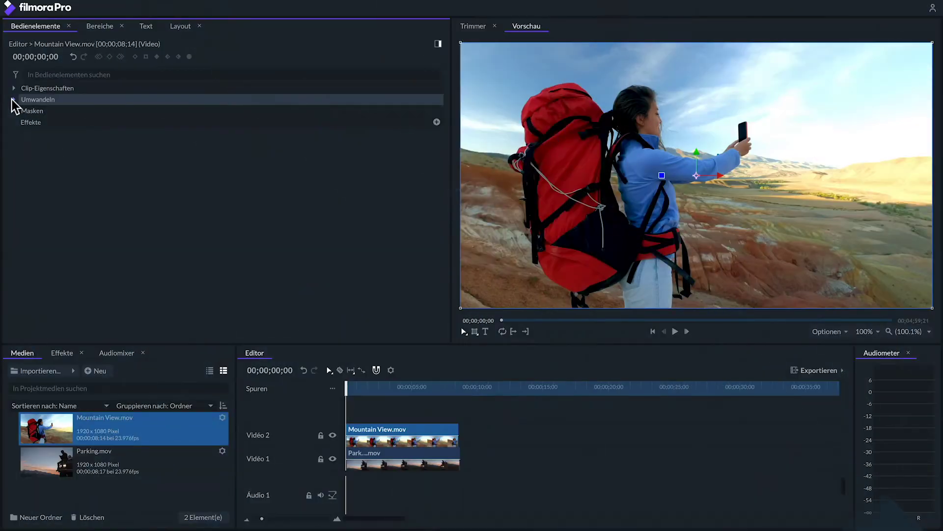
- Transform the Mountain View.mov overlay to a scale of 43% and a position of -342, -136
left_click(13, 100)
left_click_drag(396, 130, 427, 121)
left_click(417, 121)
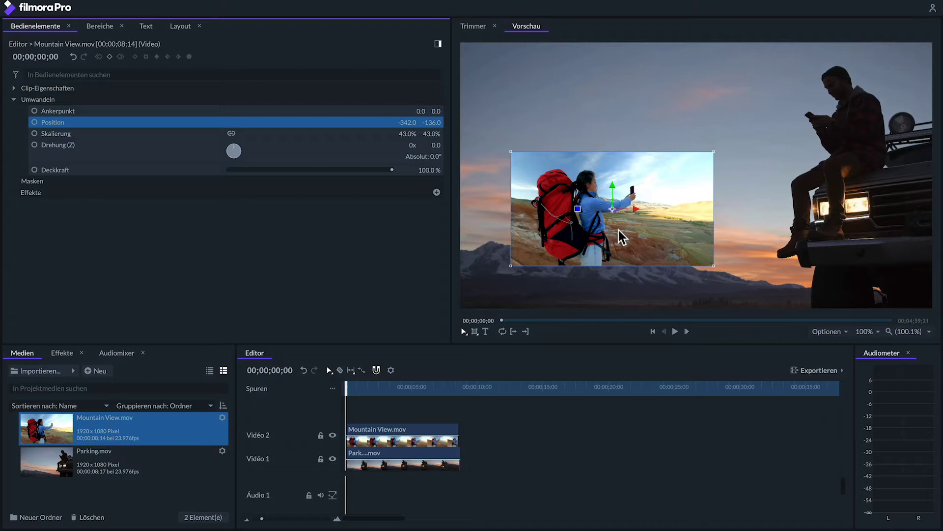
- Proportionally shrink the Mountain View.mov overlay in the preview to about 29.1% and move it to about -615.7, -331.7
left_click_drag(618, 230, 585, 256)
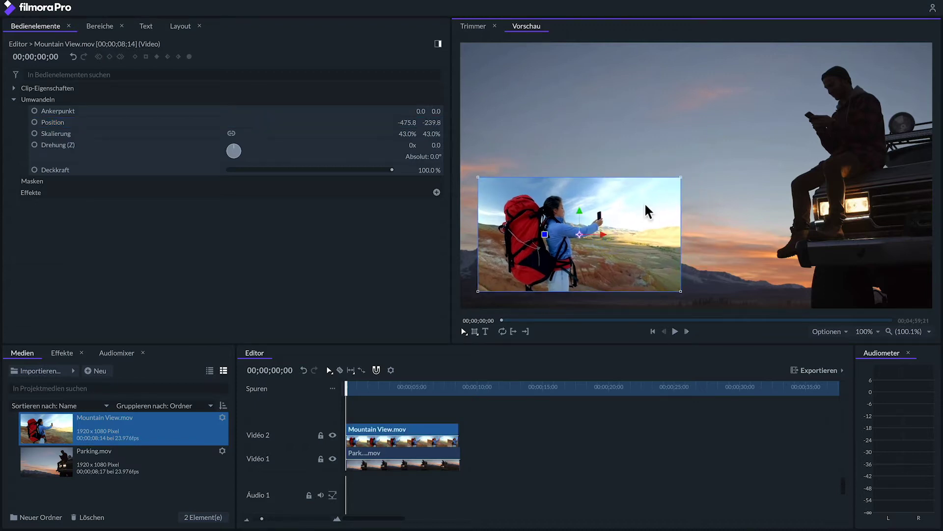
left_click_drag(680, 176, 647, 192)
left_click_drag(617, 251, 583, 274)
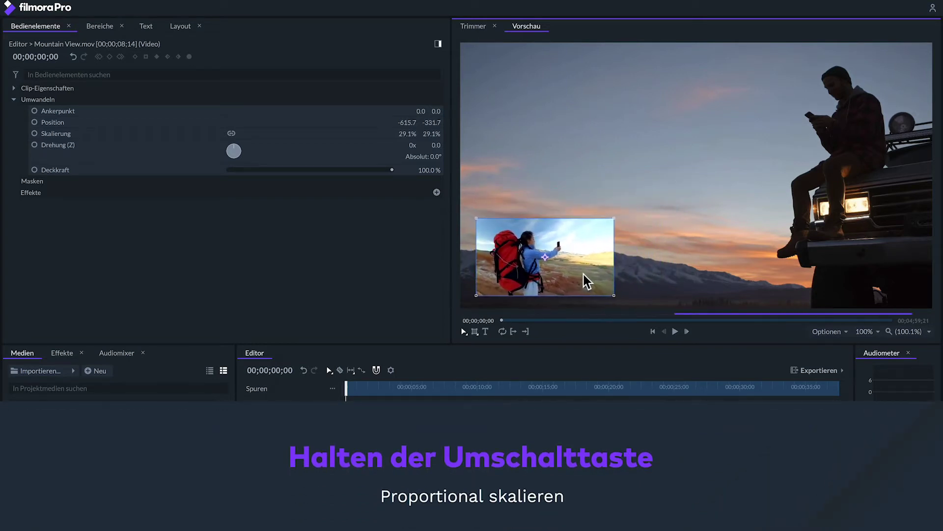
- Search the effects for "schla" and apply the Schlagschatten effect to the Mountain View.mov clip
left_click(62, 353)
left_click(61, 371)
type("schla")
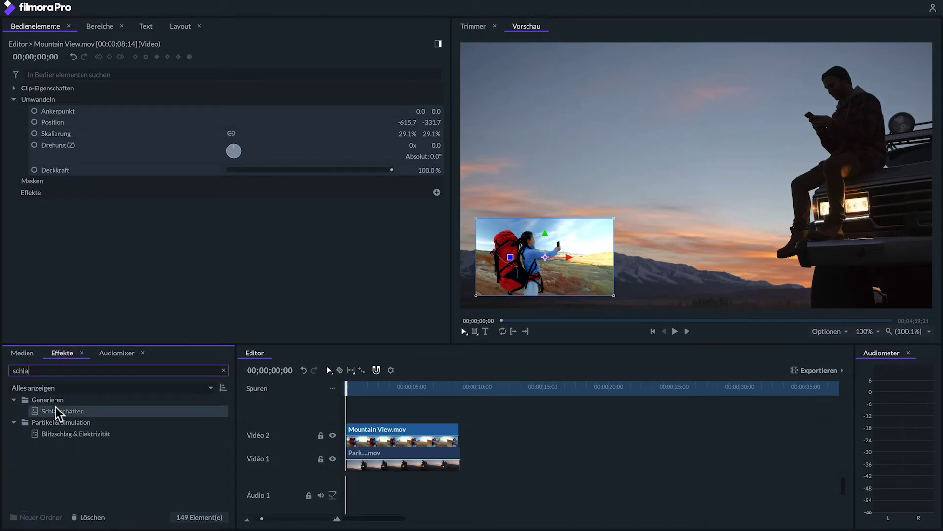
left_click_drag(58, 411, 359, 432)
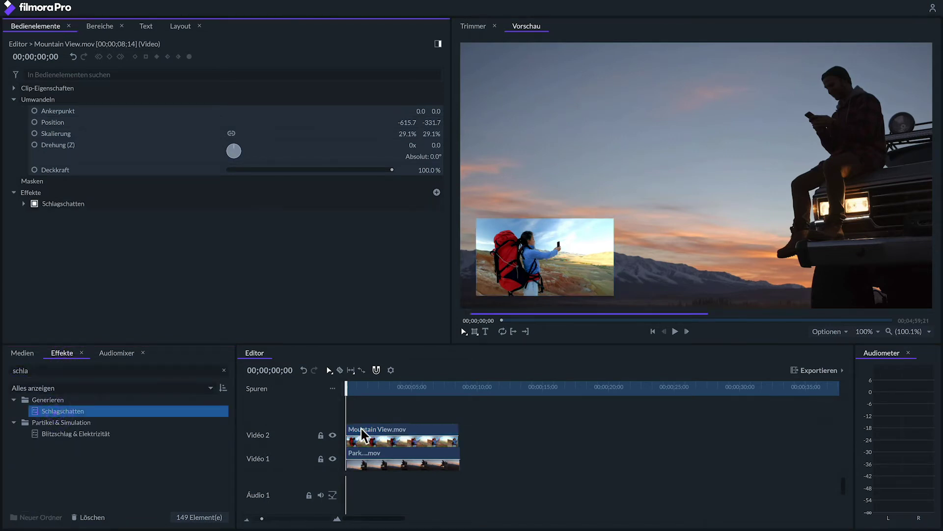
- Set the drop shadow's angle to about 131°, its distance to about 20.4 px and its Halbschatten to about 117.7 px
left_click(23, 203)
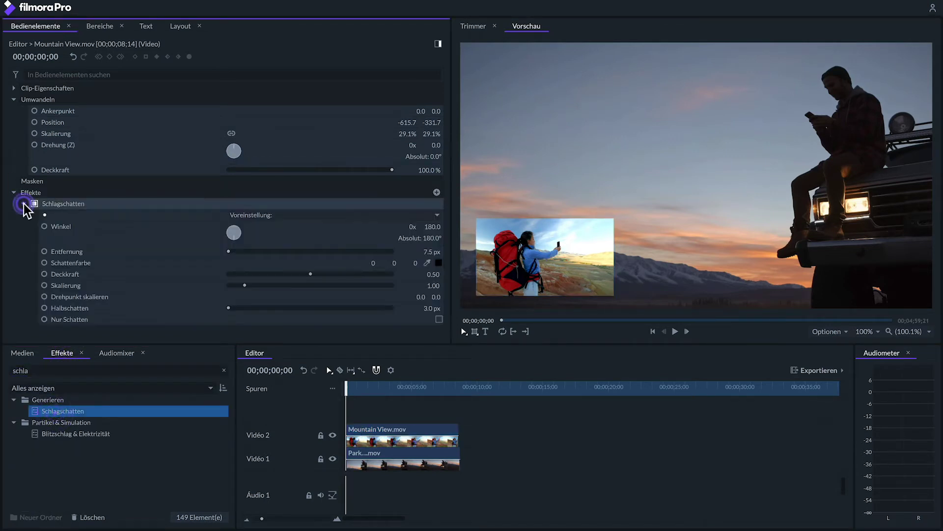
left_click(229, 252)
left_click_drag(234, 233, 238, 236)
left_click_drag(229, 308, 267, 312)
- Deselect the overlay clip and play the picture-in-picture composite from the timeline start
left_click(623, 455)
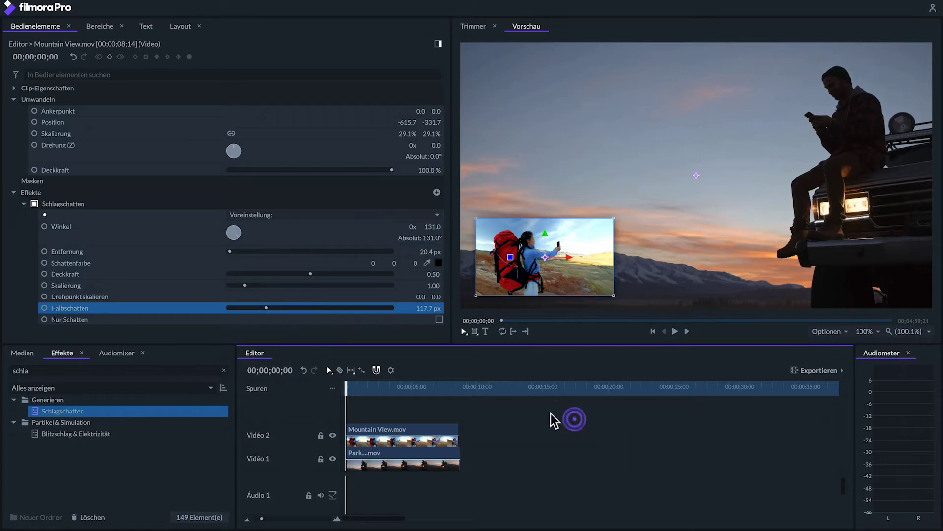
left_click(348, 387)
key("space")
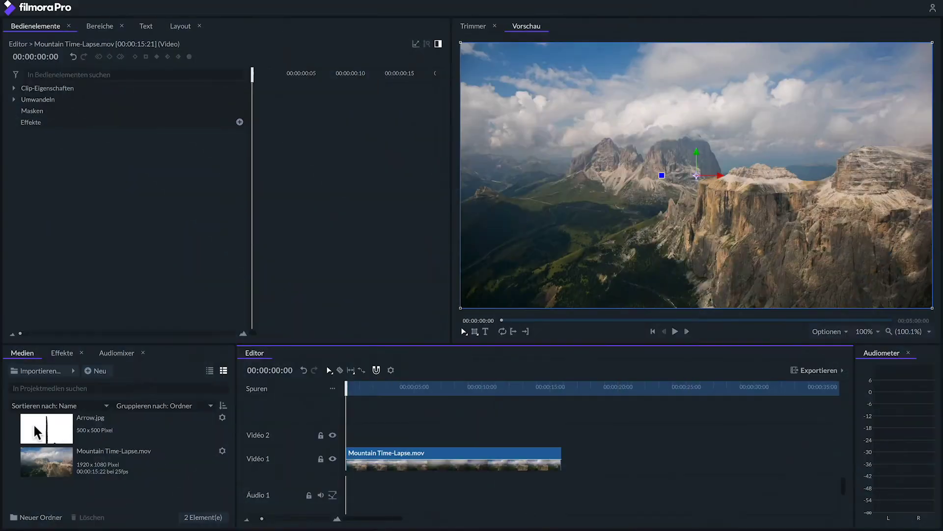
- Place Arrow.jpg on Vidéo 2 above the time-lapse clip, shrink it and position it over the flat-topped peak
left_click_drag(34, 423, 355, 440)
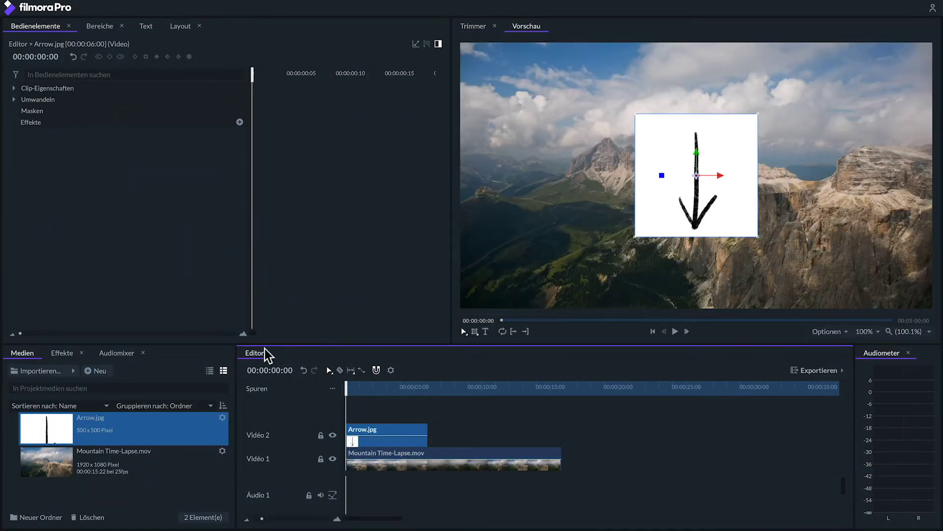
left_click_drag(712, 211, 777, 150)
left_click_drag(699, 177, 724, 158)
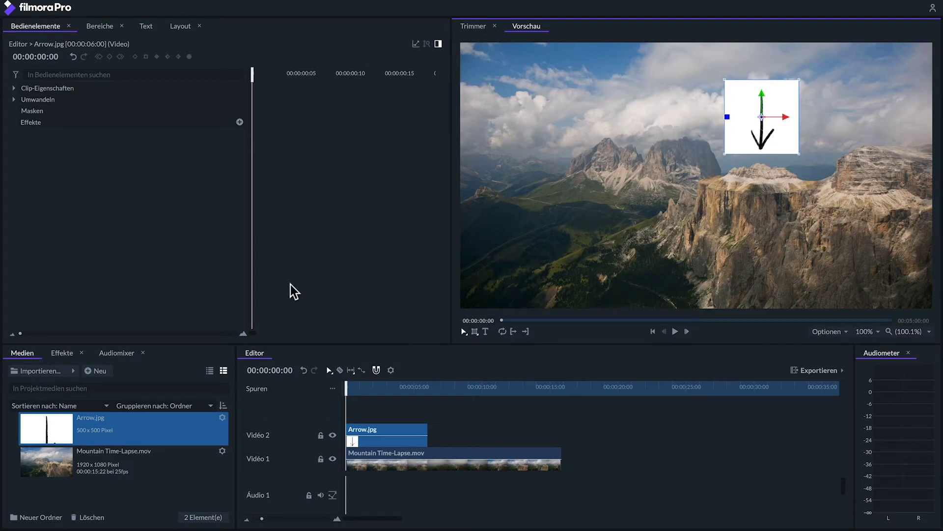
- Set the blend mode (Vermischen) of Arrow.jpg to Multiplizieren and preview the result in playback
left_click(13, 88)
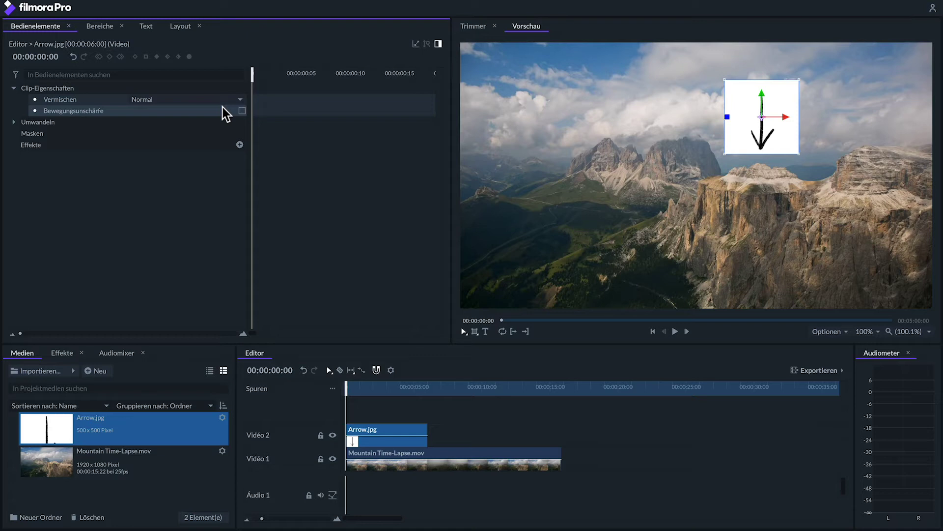
left_click(240, 99)
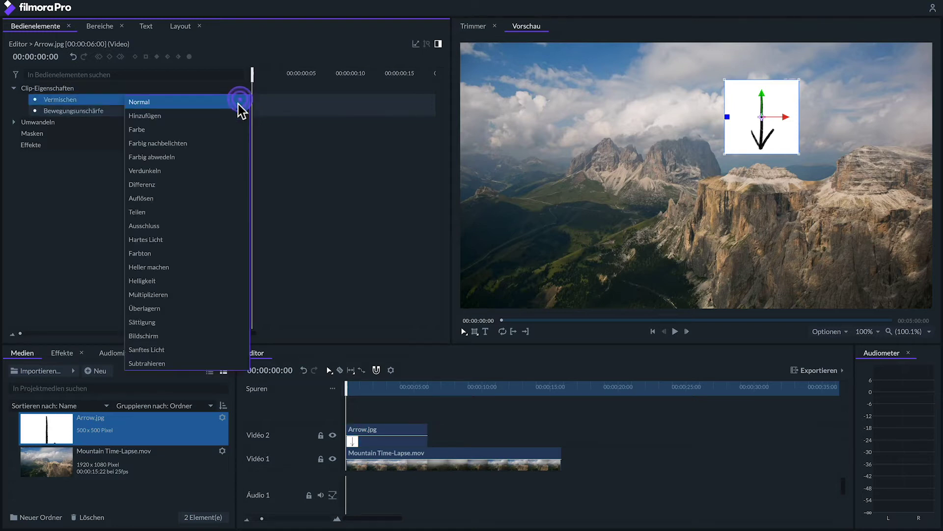
left_click(181, 294)
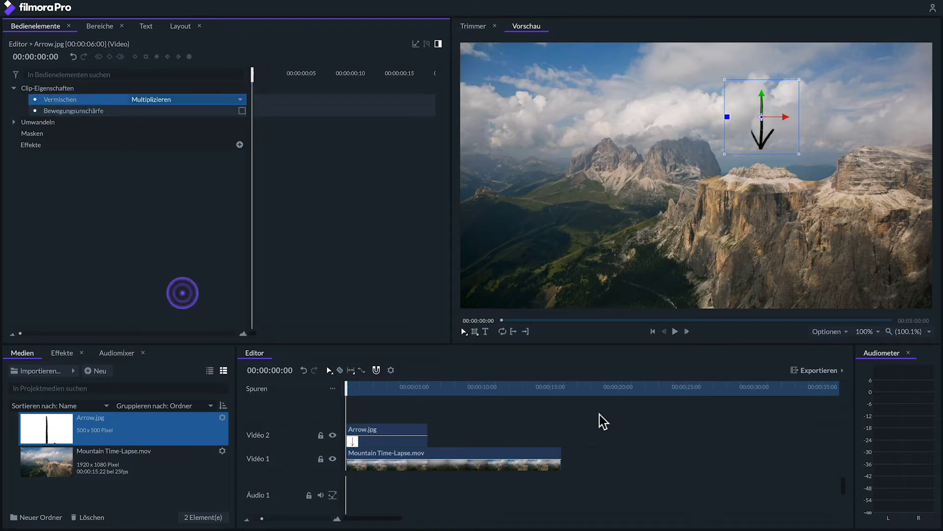
key("space")
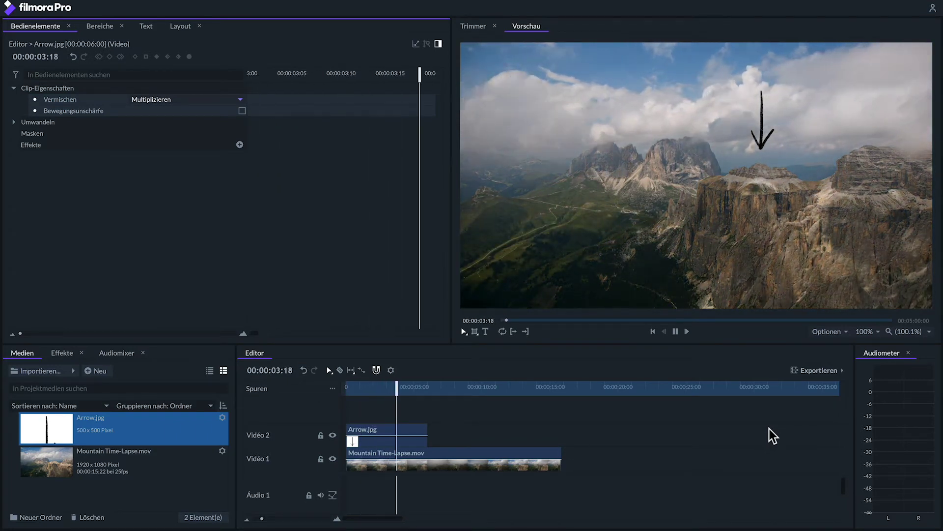
key("space")
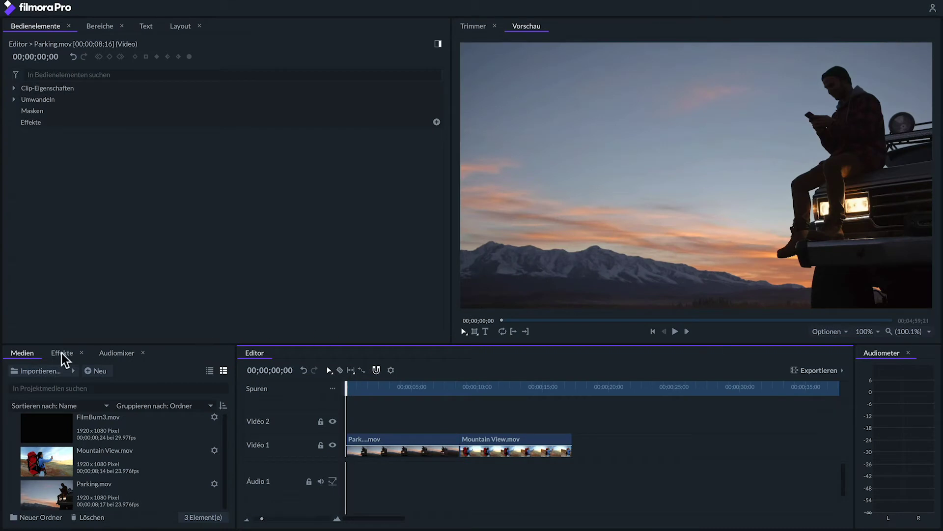
- Try the Automatische Lichtreflexe effect on Parking.mov and undo it
left_click(61, 352)
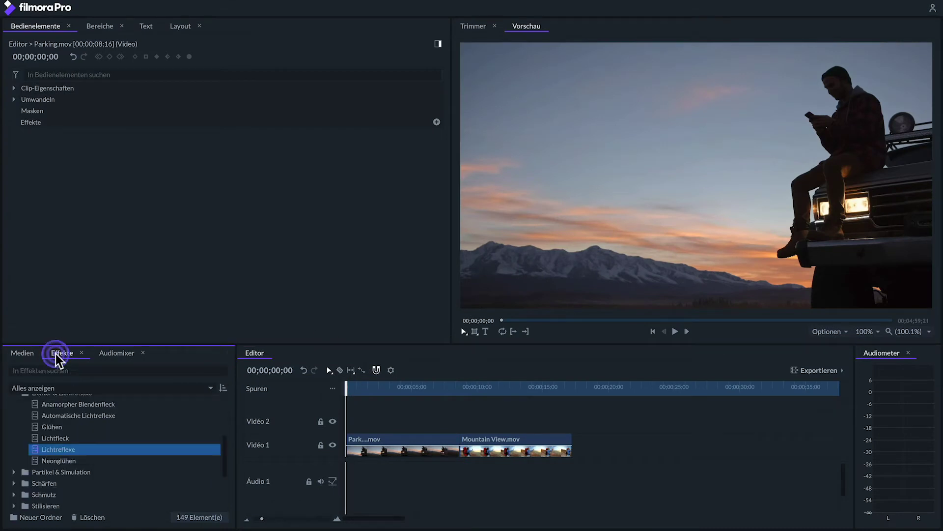
left_click_drag(52, 414, 364, 435)
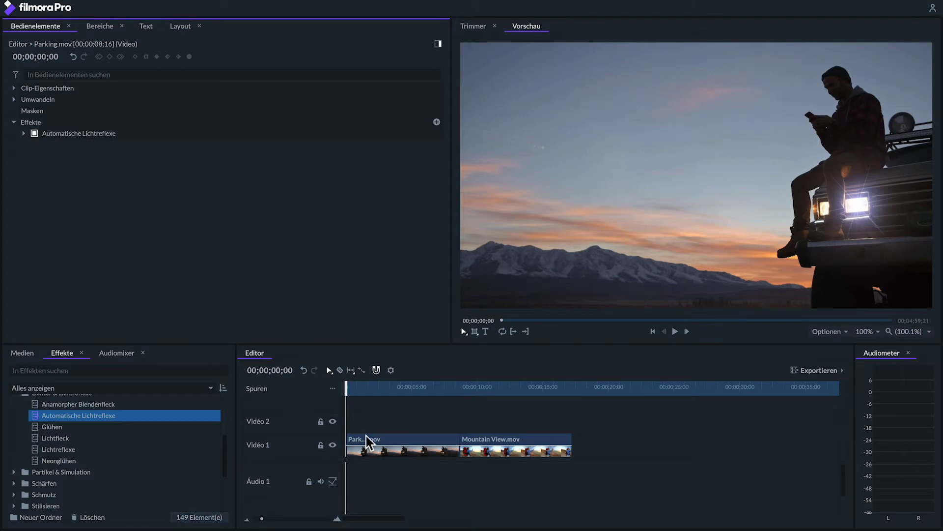
key("ctrl+z")
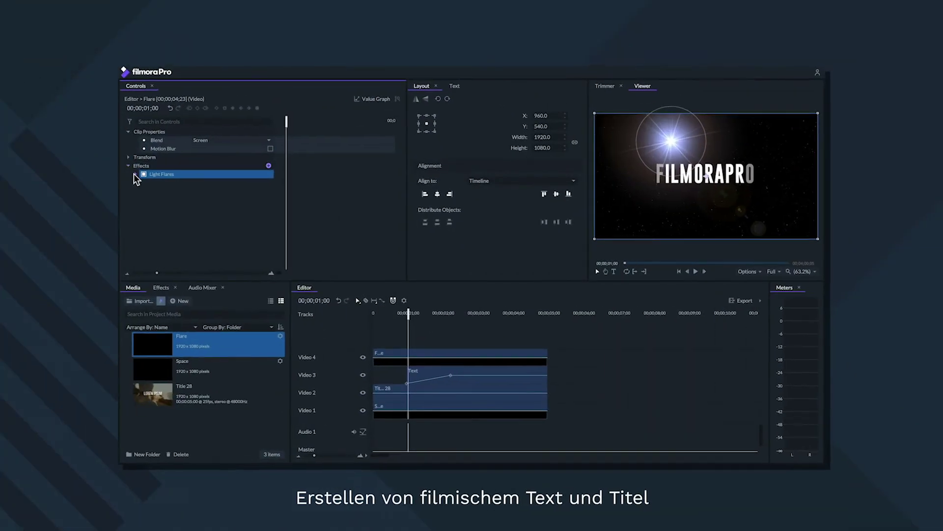
- Set the flare type of the Flare layer's Light Flares effect to Anamorphic enterprise
left_click(212, 183)
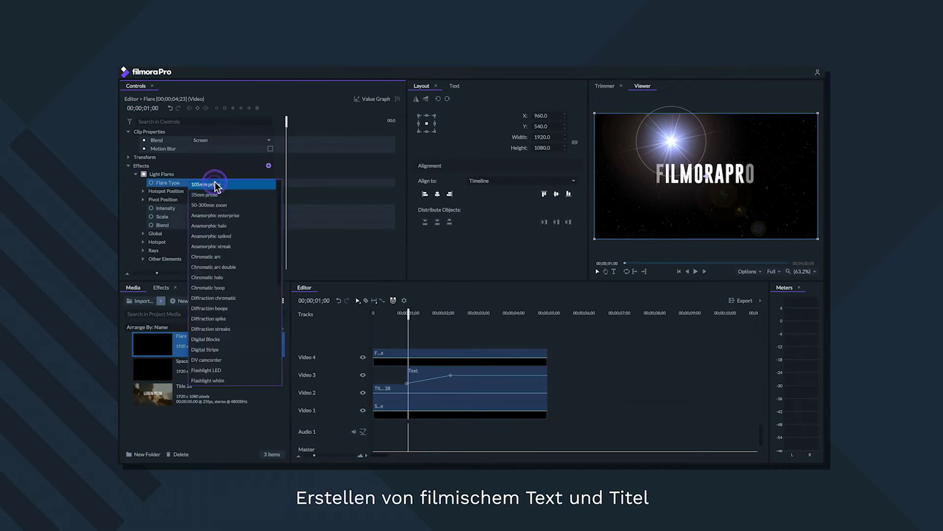
left_click(216, 215)
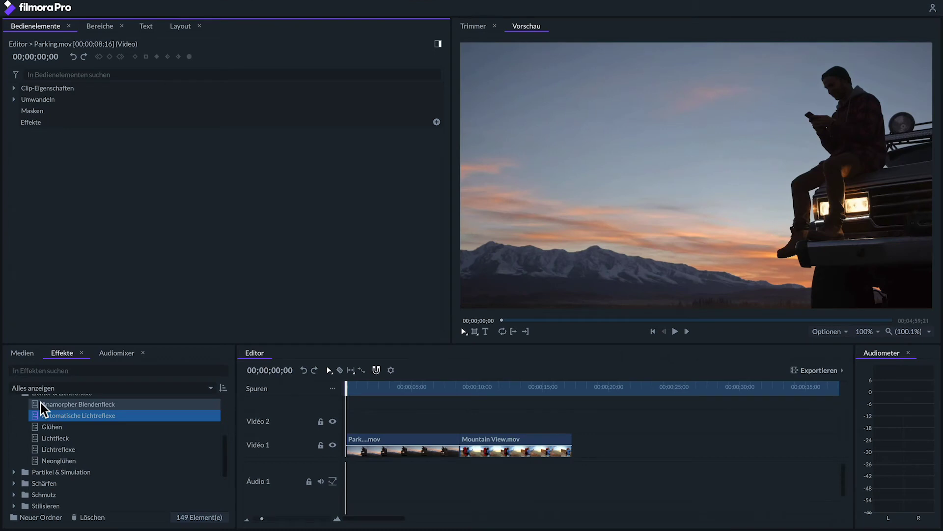
- Apply the Anamorpher Blendenfleck effect to Parking.mov and preview it in playback
left_click_drag(37, 405, 362, 441)
key("space")
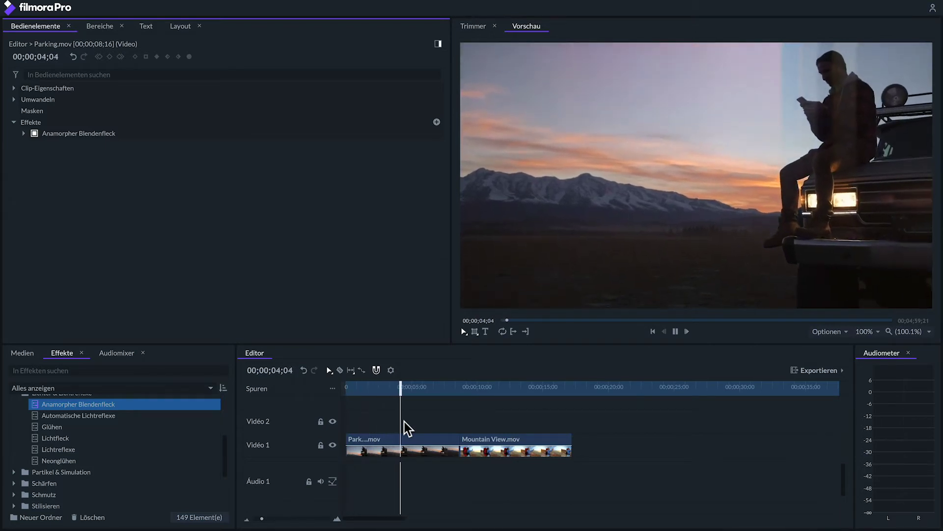
key("space")
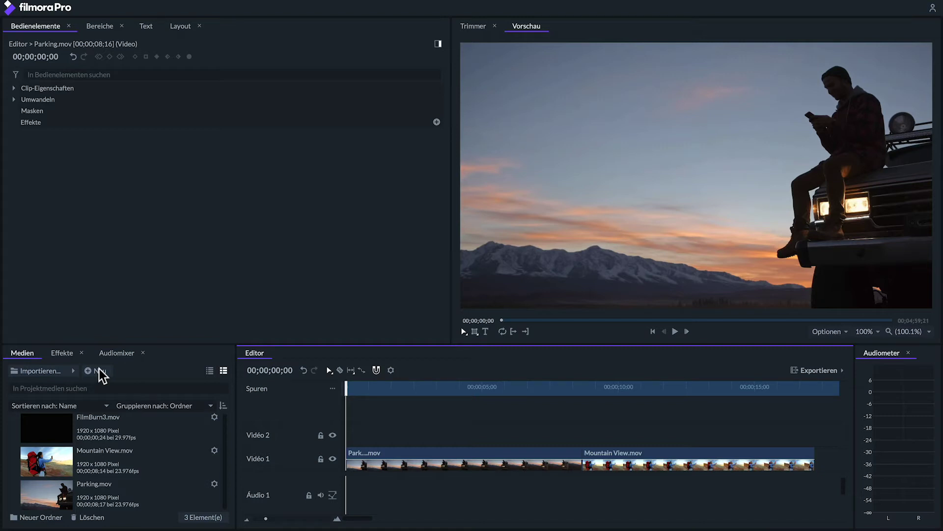
- Create a black 1920 x 1080 layer, place it on Vidéo 2 across the Parking/Mountain View cut, and move the playhead to 00;00;08;14
left_click(98, 371)
left_click(110, 383)
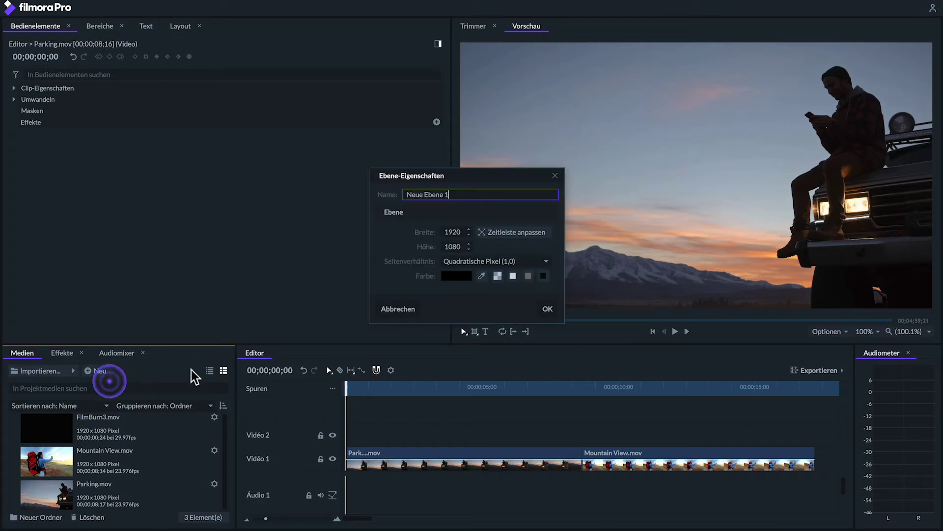
left_click(554, 299)
left_click_drag(196, 493, 496, 431)
left_click(580, 386)
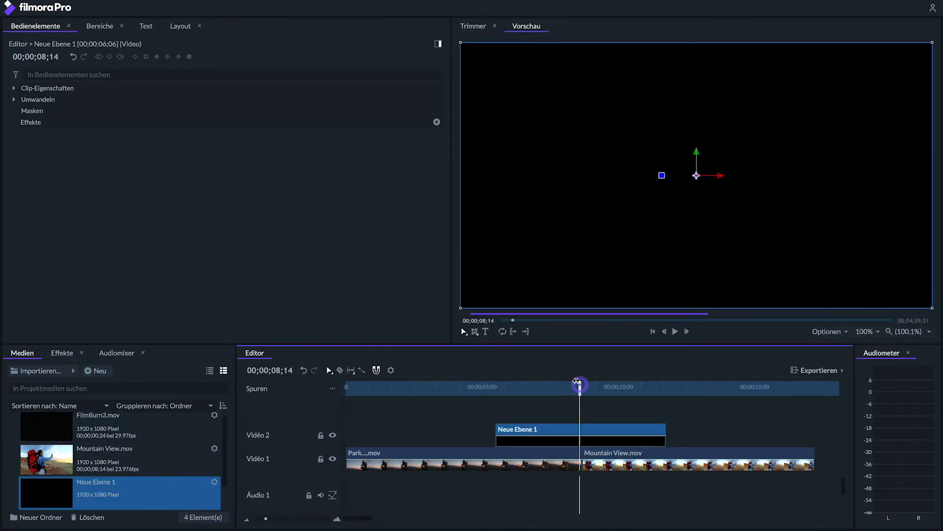
- Apply the Lichtreflexe effect to the Neue Ebene 1 layer on Vidéo 2
left_click(60, 352)
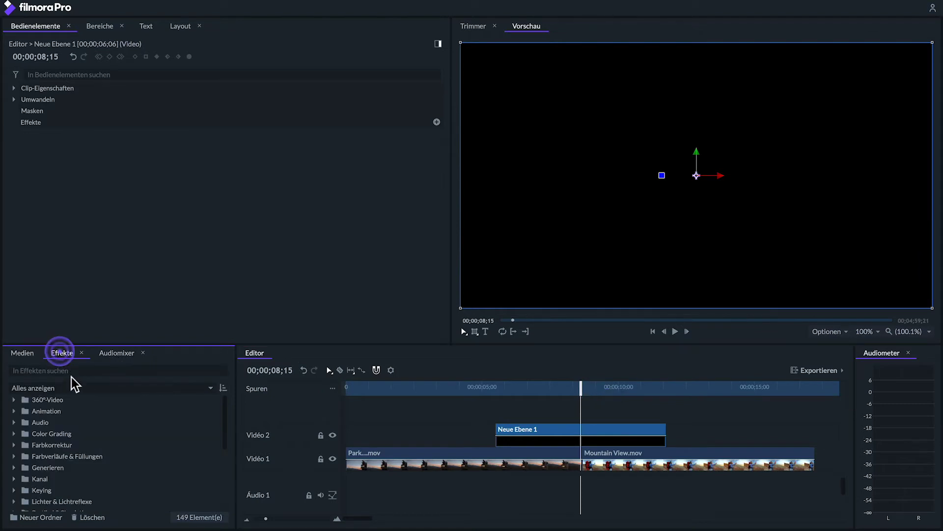
left_click(74, 372)
type("lichtr")
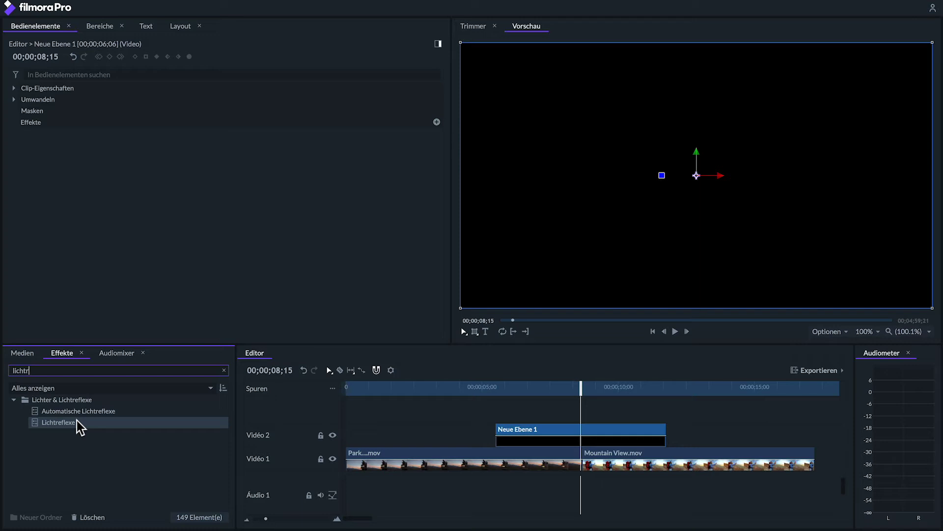
left_click_drag(76, 420, 545, 427)
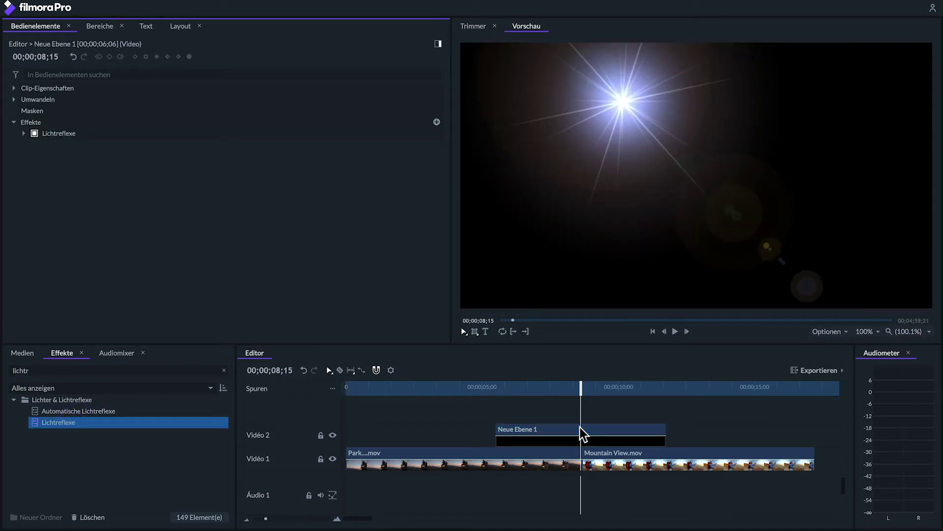
- Set the Vermischen mode of the Neue Ebene 1 layer to Hinzufügen
left_click(13, 87)
left_click(287, 102)
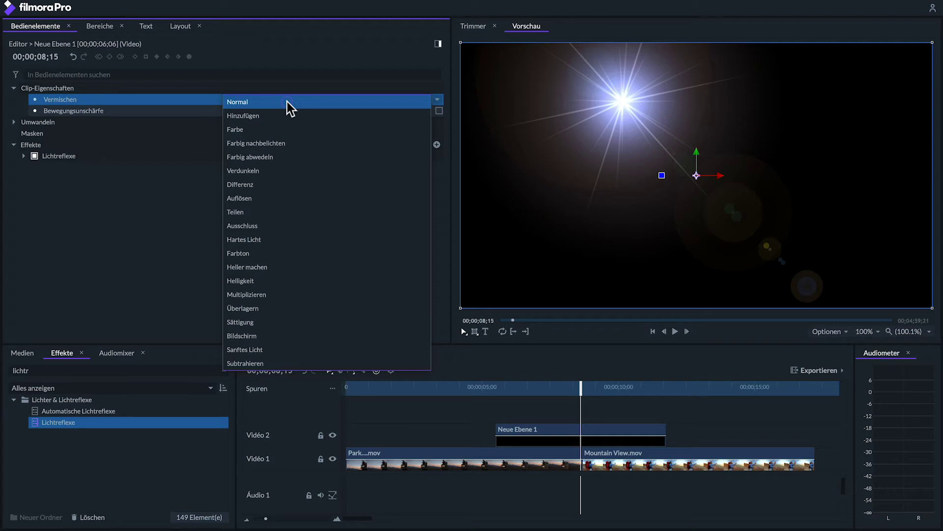
left_click(280, 116)
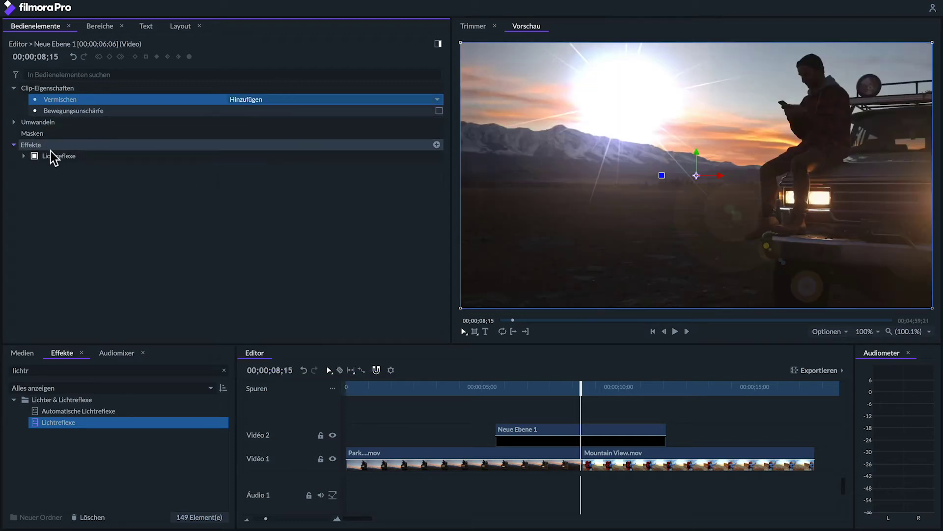
- Set the Lichtstrahl-Typ of the layer's Lichtreflexe effect to Anamorphotisch versetzt
left_click(87, 156)
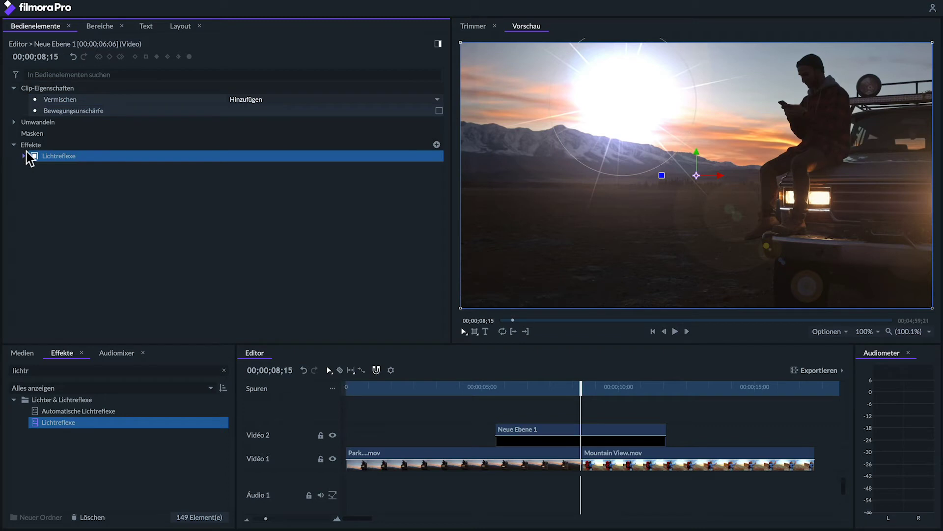
left_click(24, 156)
left_click(293, 169)
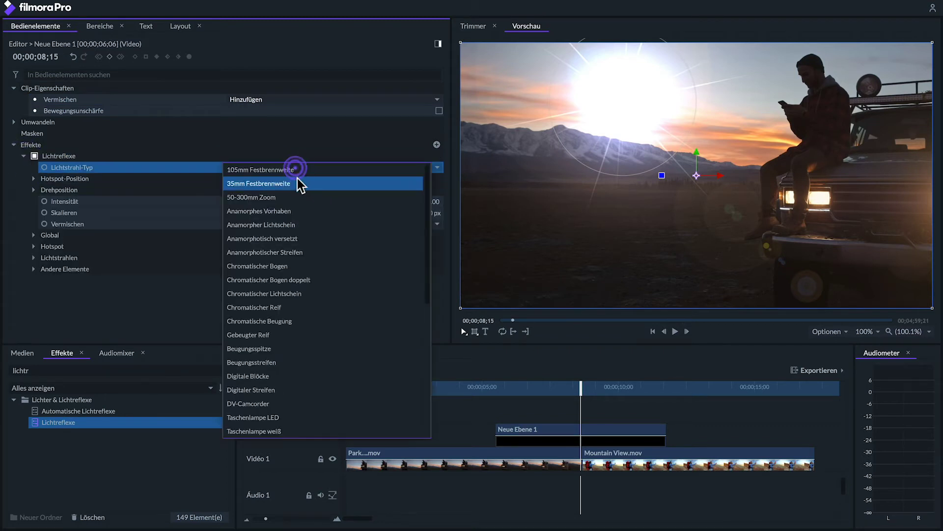
left_click(287, 236)
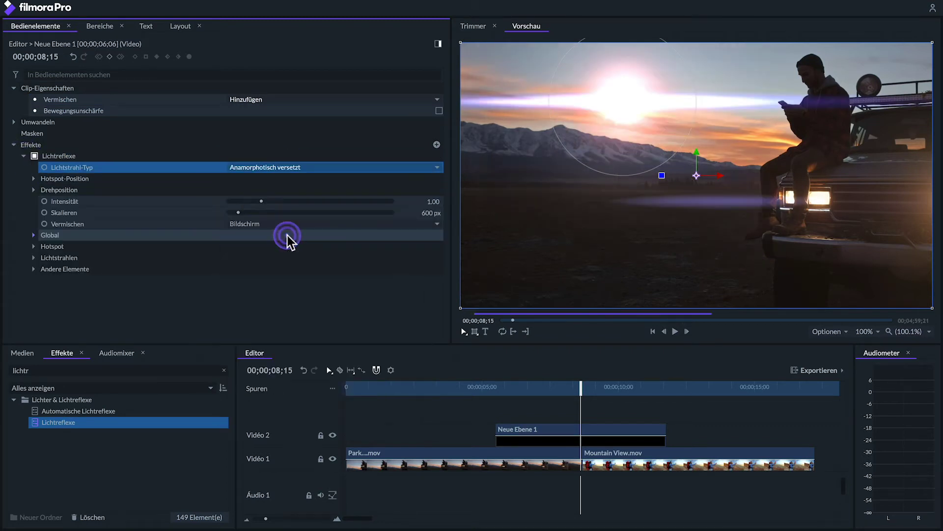
- Move the flare's hotspot to the right edge of the frame beside the car and set its Skalieren value to 8800 px
left_click_drag(600, 112, 936, 216)
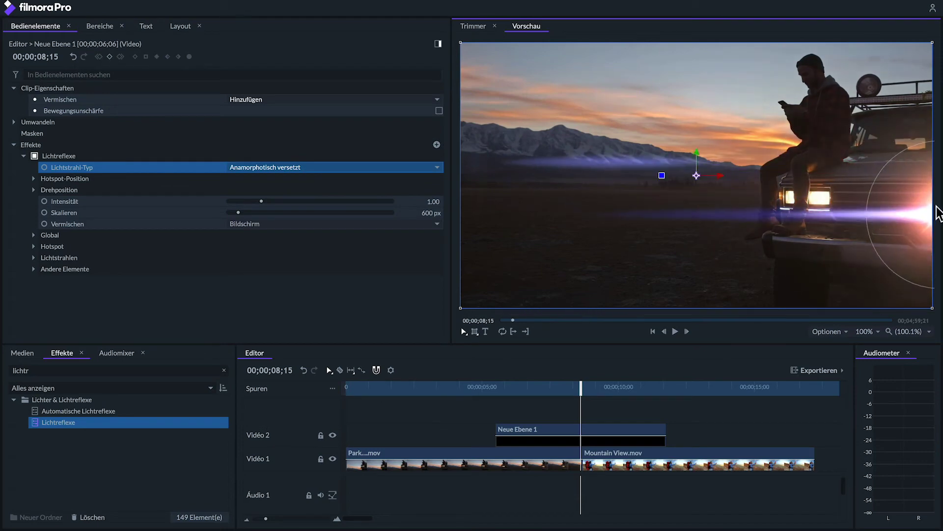
left_click_drag(238, 212, 373, 213)
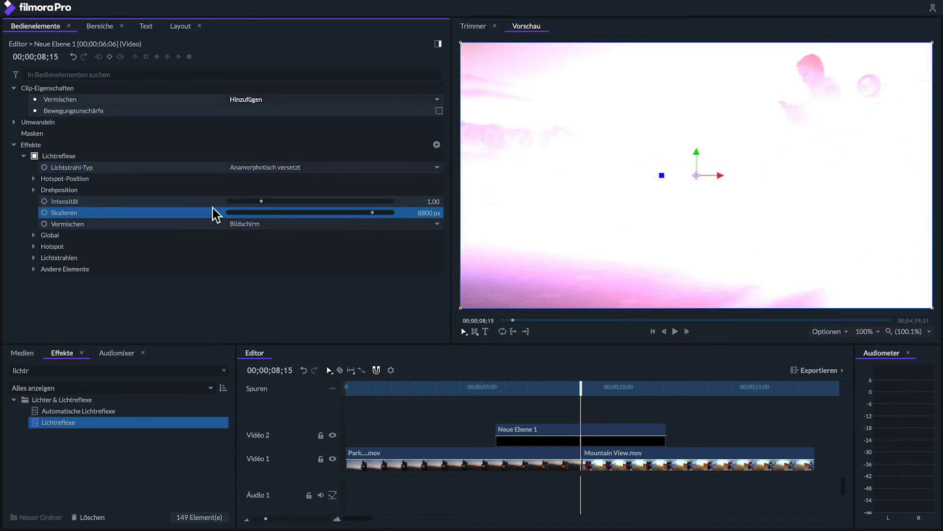
- Keyframe the flare's Intensität at 1.00 at 00;00;08;15 and at 0.00 at both 00;00;08;09 and 00;00;08;21
left_click(437, 45)
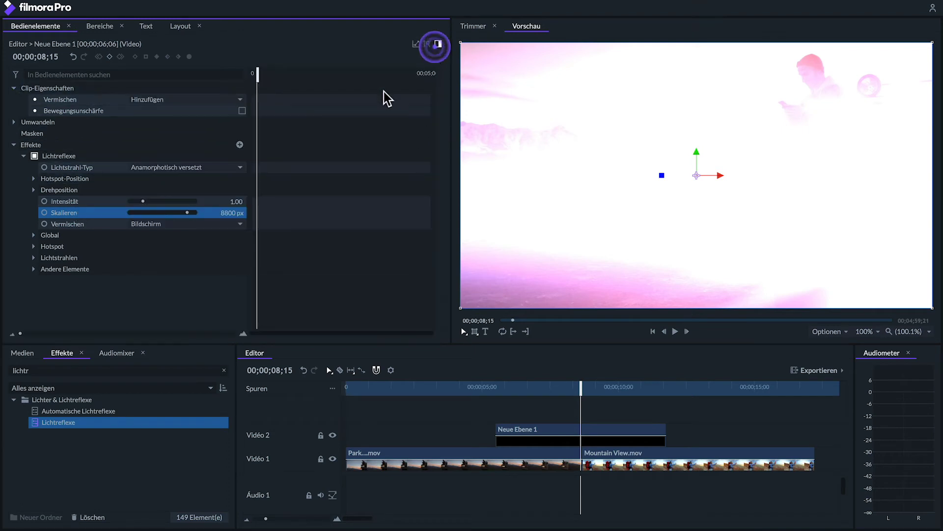
left_click(44, 202)
left_click(244, 334)
left_click_drag(337, 65, 318, 67)
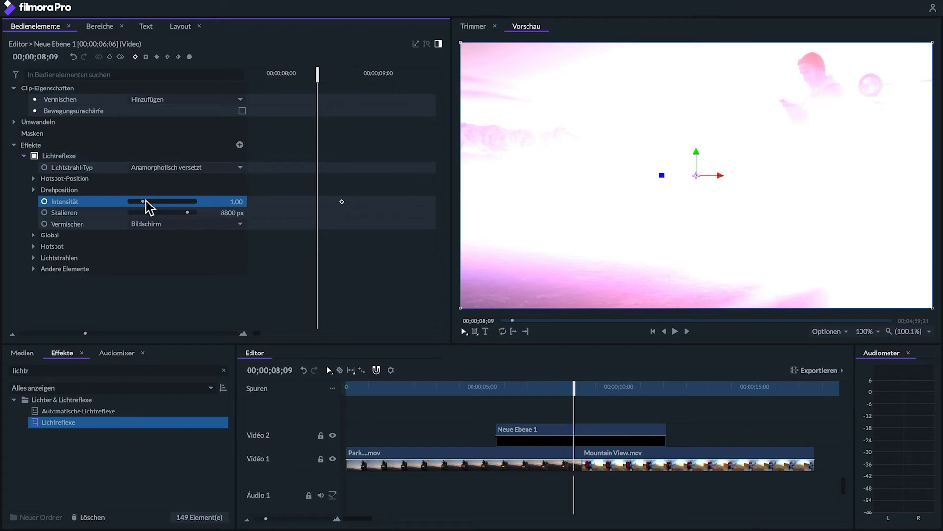
left_click_drag(142, 202, 110, 201)
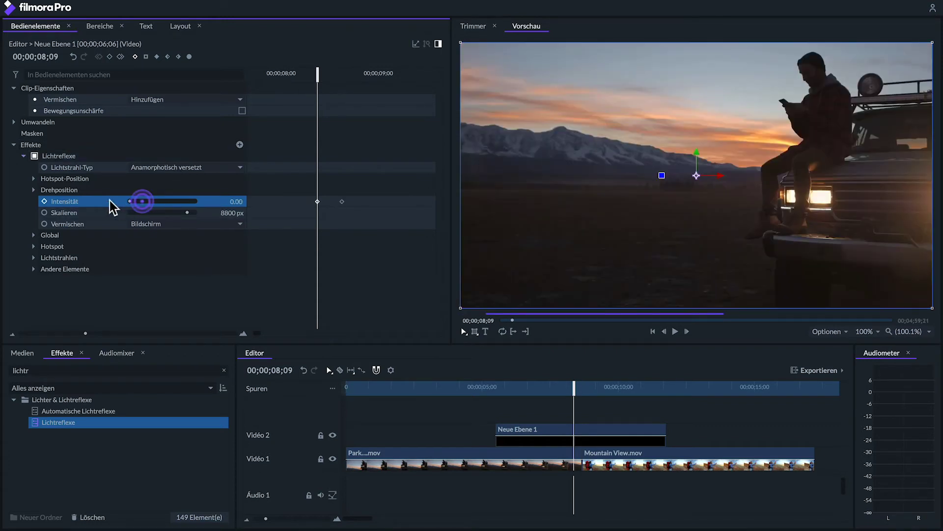
left_click(365, 73)
left_click_drag(142, 200, 98, 202)
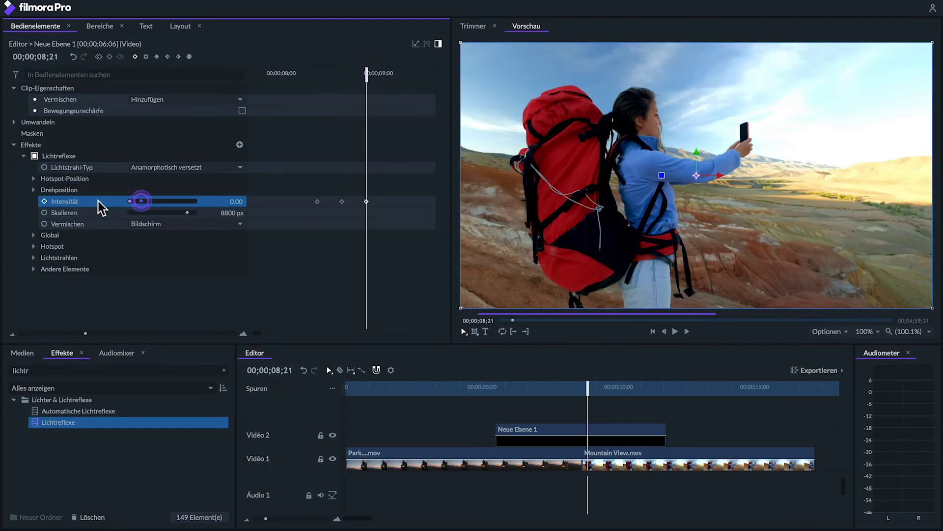
- Change the interpolation type of the middle Intensität keyframe and play the transition from 00;00;08;00
left_click(341, 201)
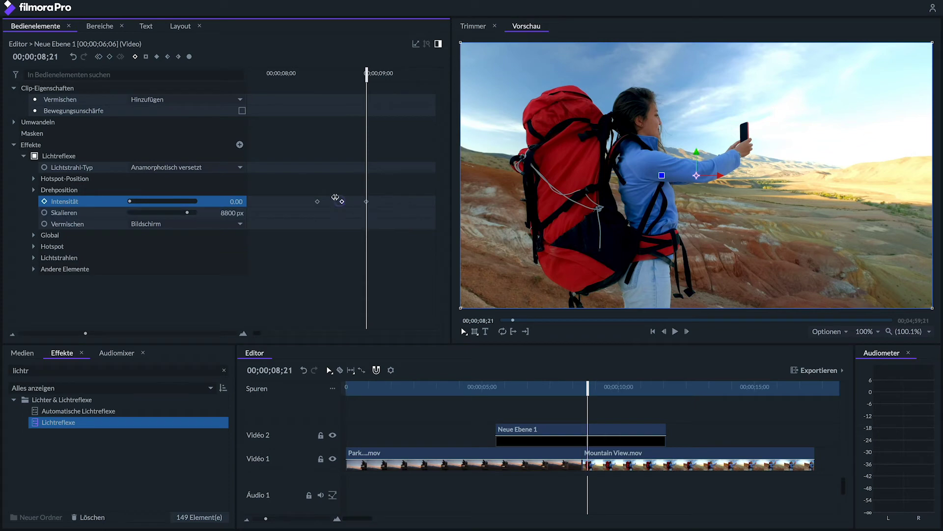
left_click(156, 56)
left_click(281, 73)
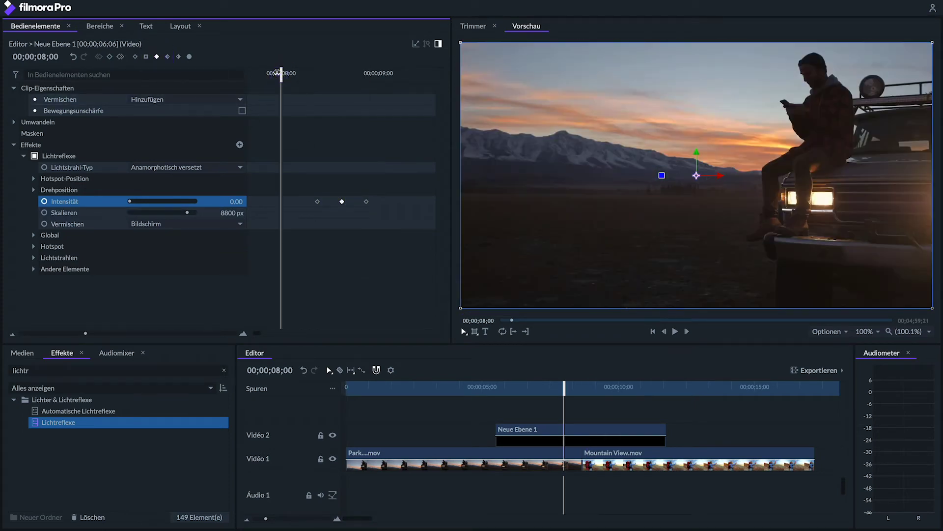
key("space")
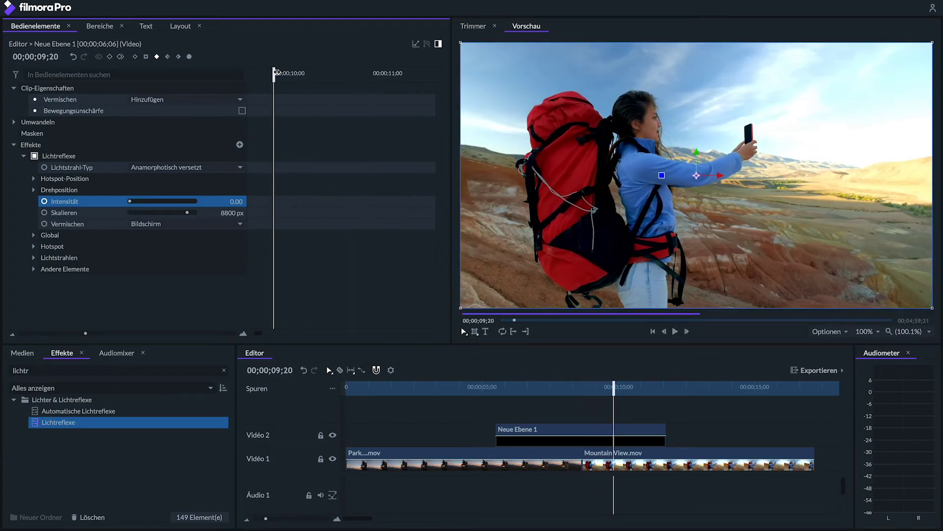
- Lengthen the flare transition by moving the first Intensität keyframe earlier and the last one later
scroll(393, 213, "up", 3)
left_click_drag(292, 197, 272, 197)
left_click(357, 197)
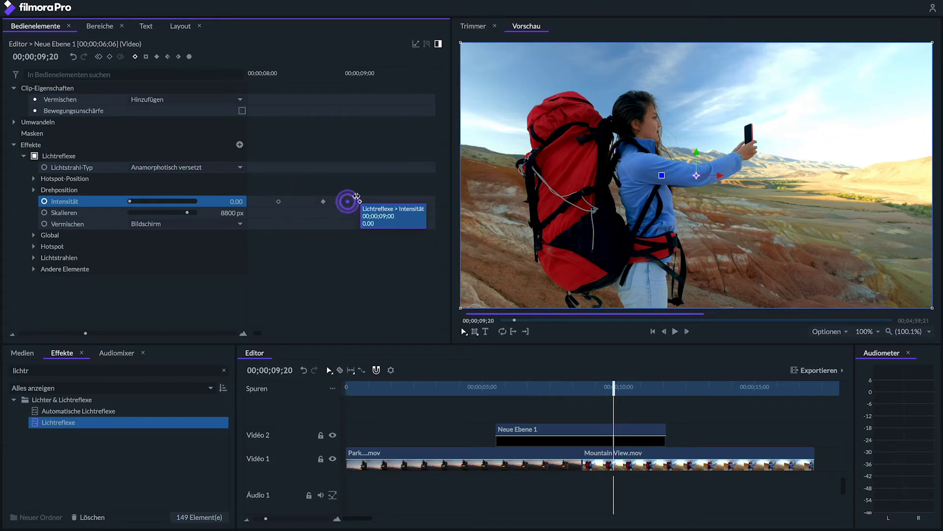
left_click_drag(356, 197, 377, 197)
left_click(251, 65)
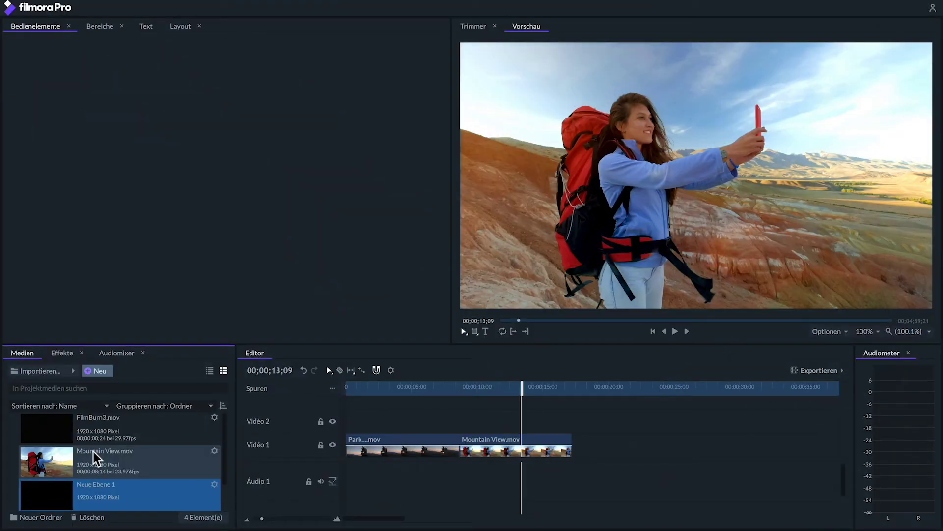
- Place FilmBurn3.mov on Vidéo 2 over the Parking/Mountain View cut and move the playhead to 00;00;08;10
left_click_drag(60, 440, 459, 431)
left_click_drag(455, 392, 457, 393)
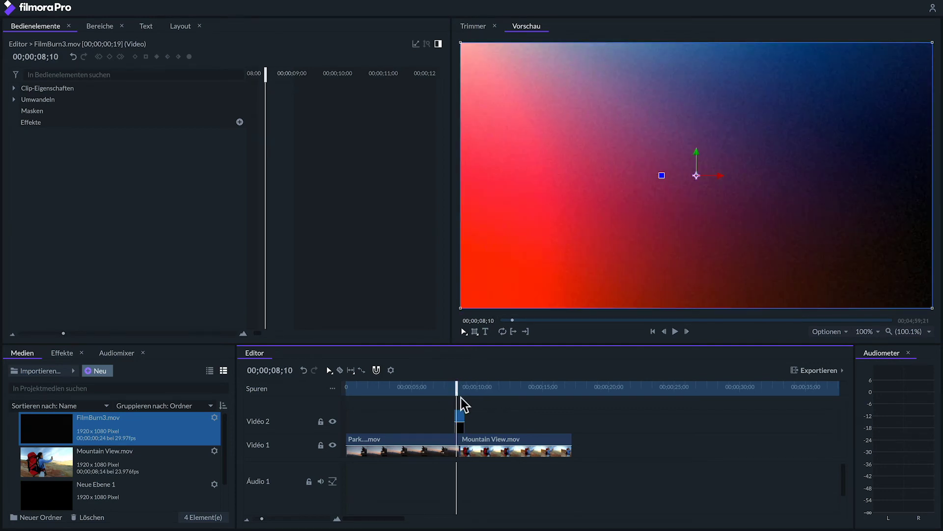
- Set the Vermischen mode of the FilmBurn3.mov clip to Überlagern
left_click(461, 417)
left_click(14, 89)
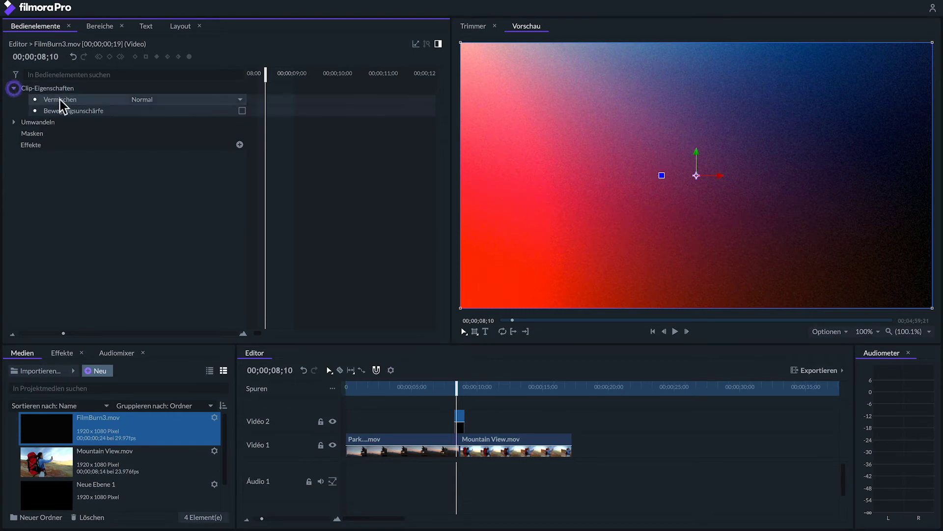
left_click(161, 99)
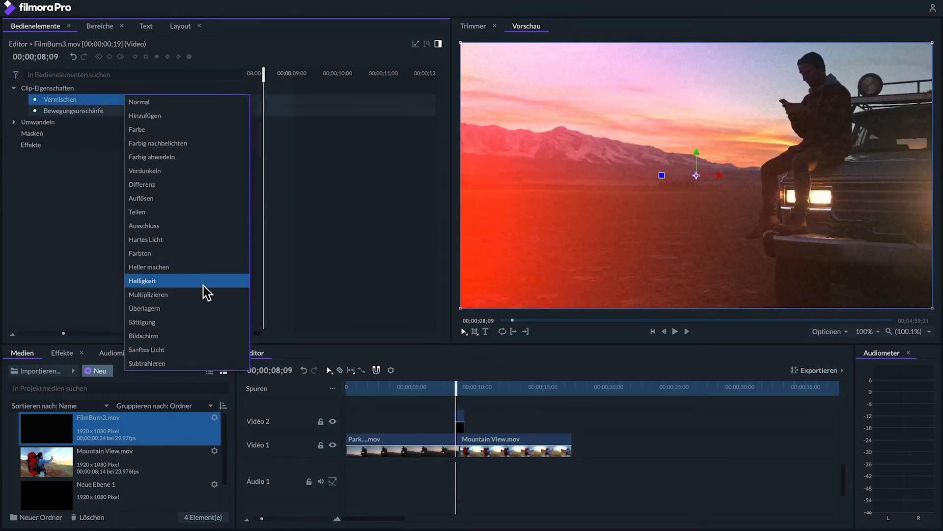
left_click(199, 309)
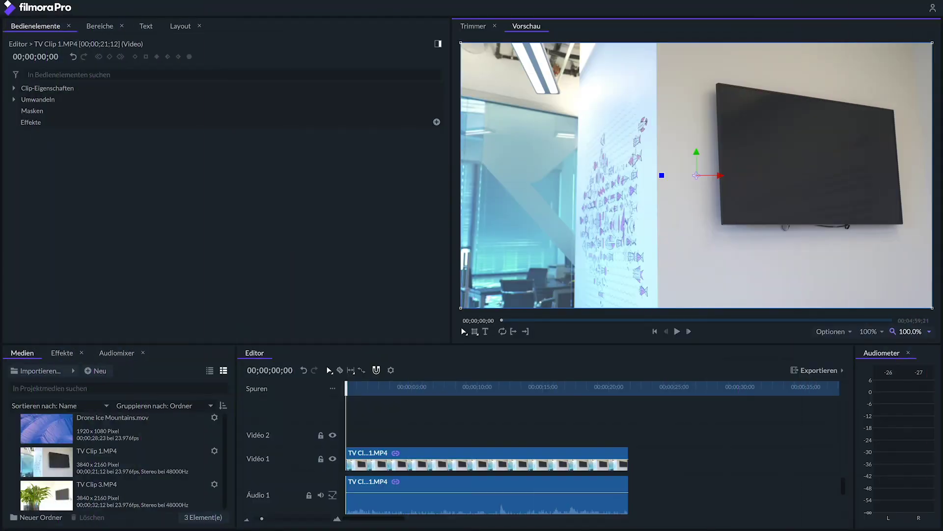
- Place Drone Ice Mountains.mov at the start of Vidéo 2 above TV Clip 1.MP4 and apply the Vierfache Verkrümmung effect to it
left_click_drag(51, 441, 343, 436)
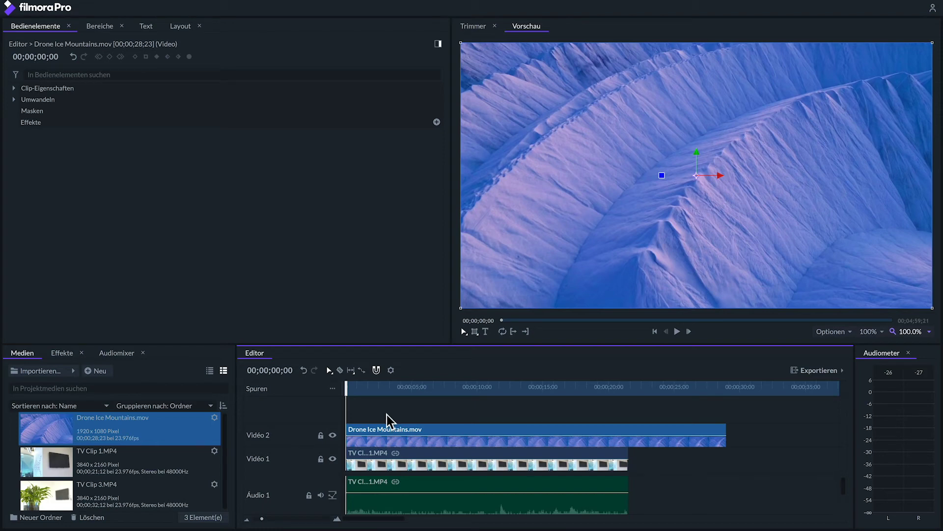
left_click(66, 352)
left_click(48, 370)
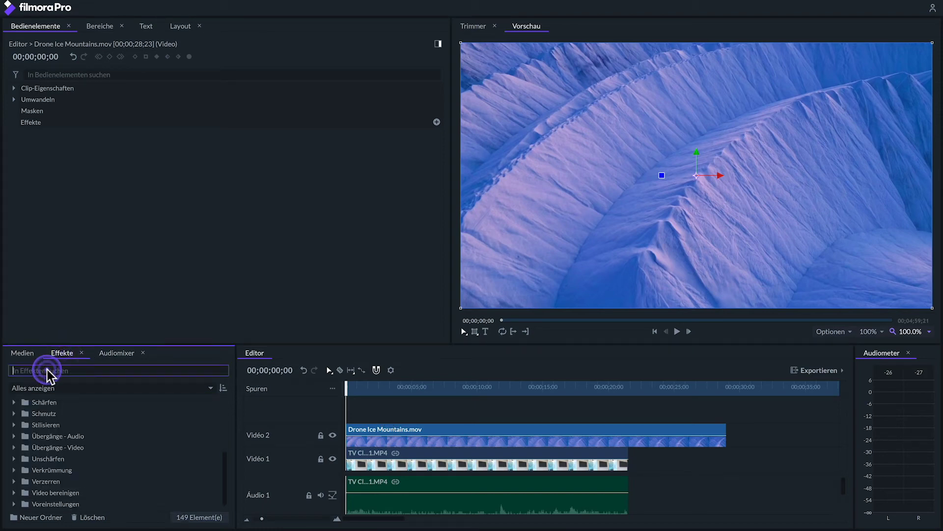
type("vierfa")
type("ch")
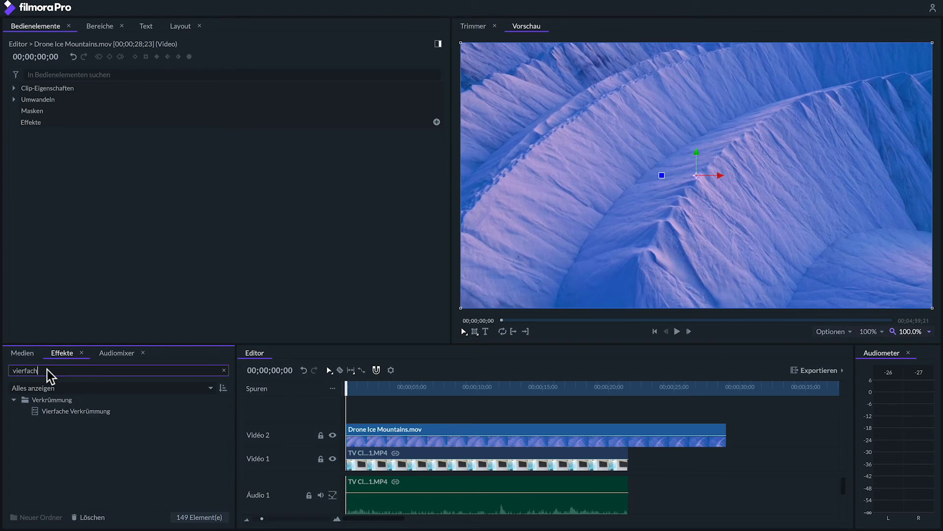
left_click(40, 413)
left_click_drag(329, 429, 358, 431)
- Pin the four Vierfache Verkrümmung corner points of Drone Ice Mountains.mov to the corners of the wall-mounted TV screen
left_click(102, 139)
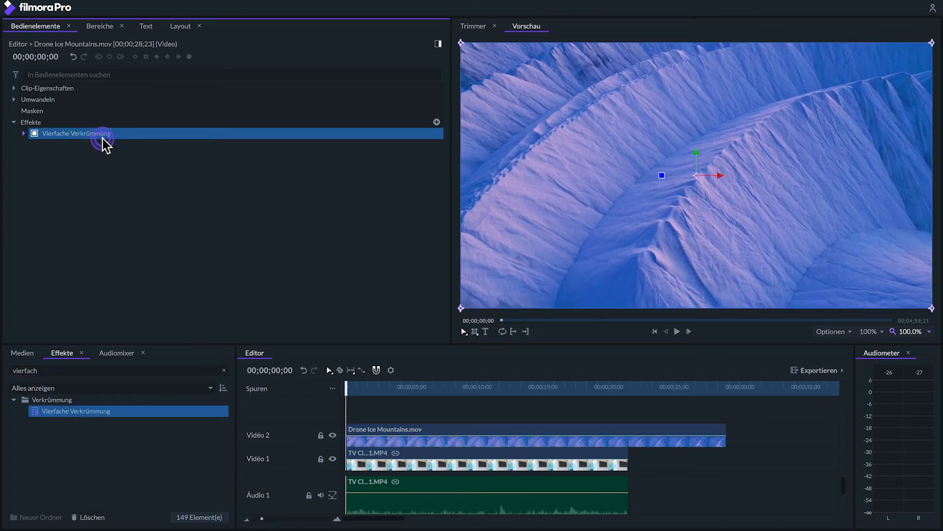
left_click_drag(459, 42, 673, 94)
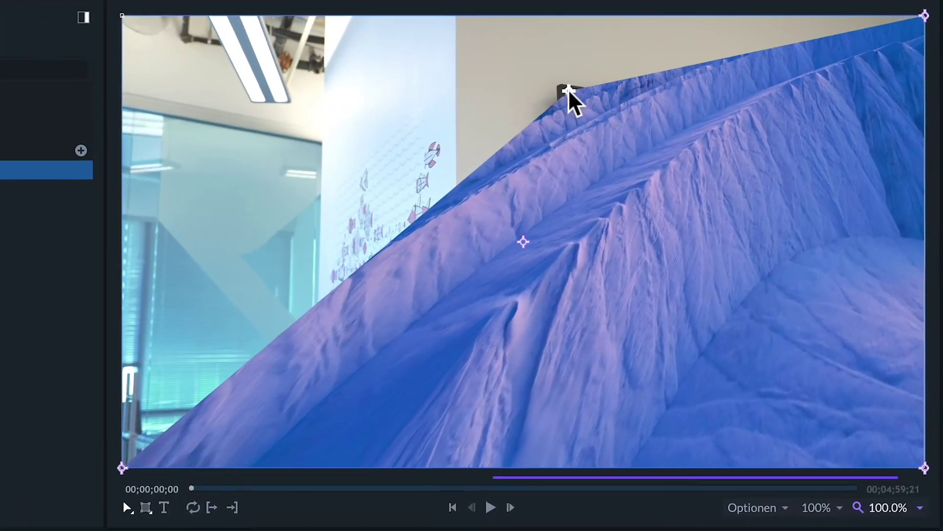
left_click_drag(930, 34, 853, 133)
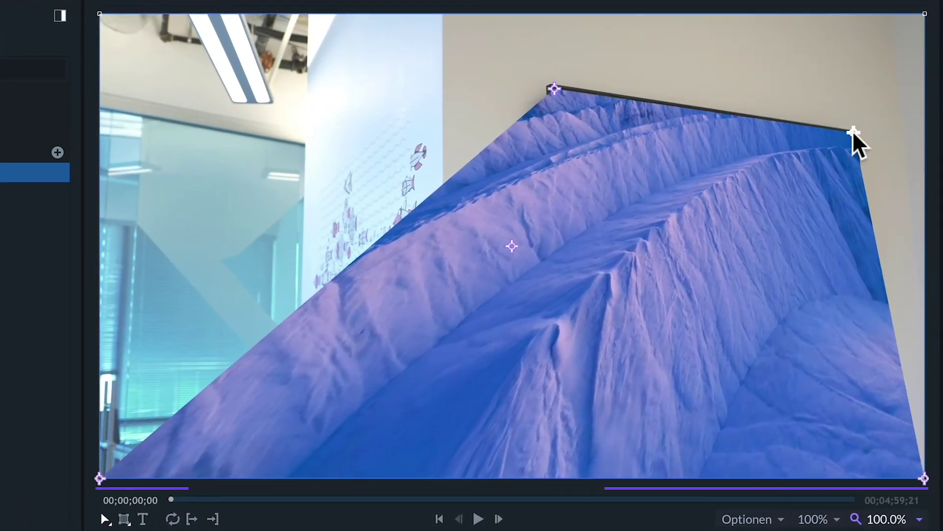
left_click_drag(924, 478, 872, 328)
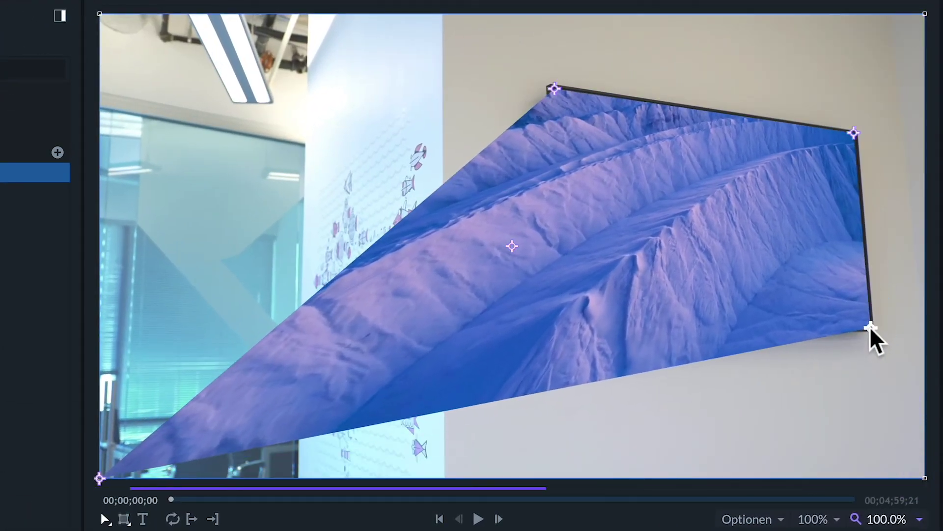
left_click_drag(101, 477, 561, 327)
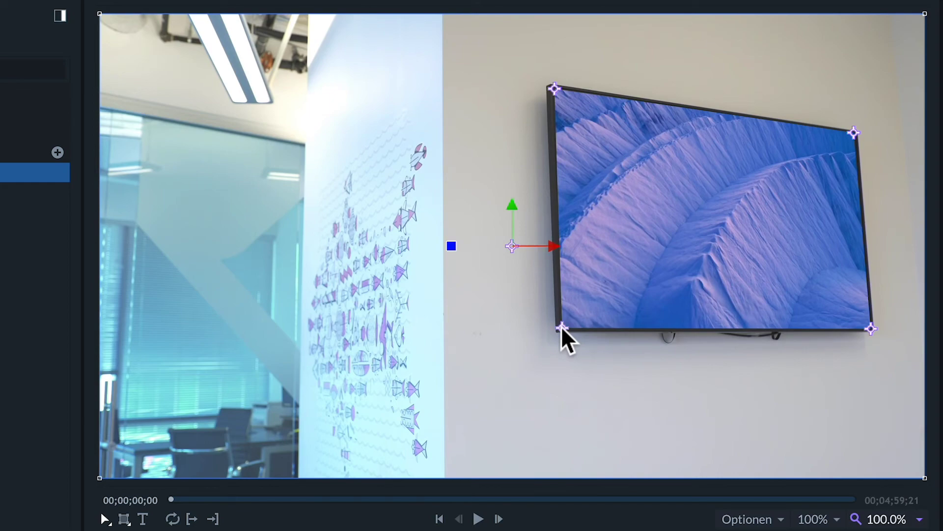
left_click_drag(554, 89, 552, 88)
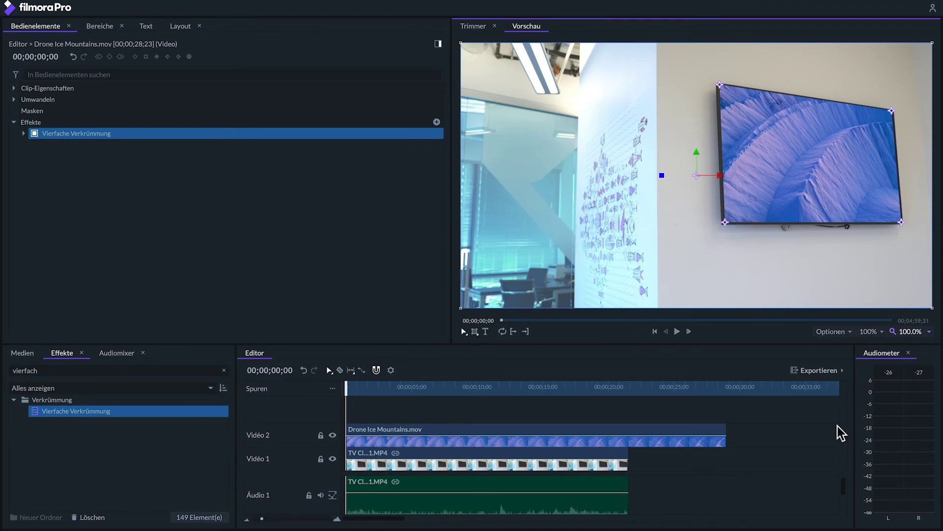
- Hide Vidéo 2 to examine the bare TV screen underneath, and show the track again
left_click(763, 419)
left_click(332, 435)
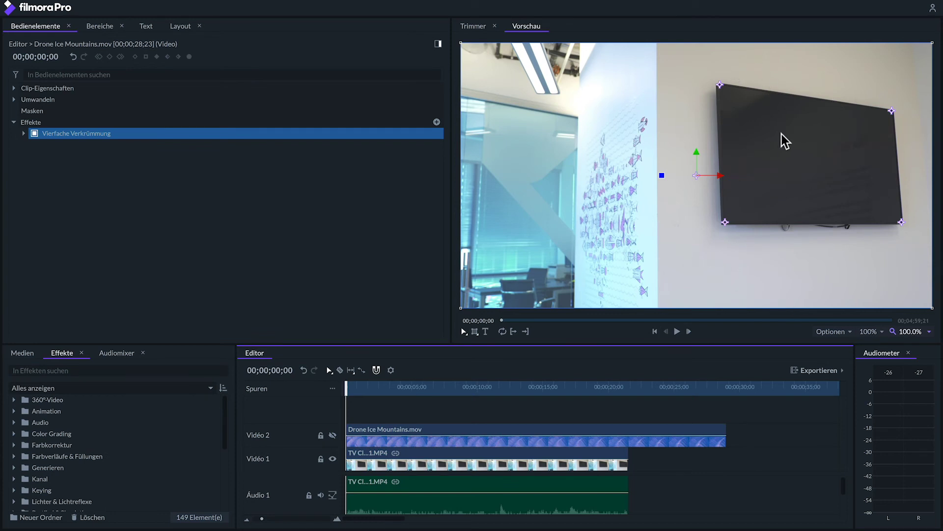
left_click(332, 435)
- Set the Vermischen mode of the Drone Ice Mountains.mov clip to Bildschirm
left_click(375, 434)
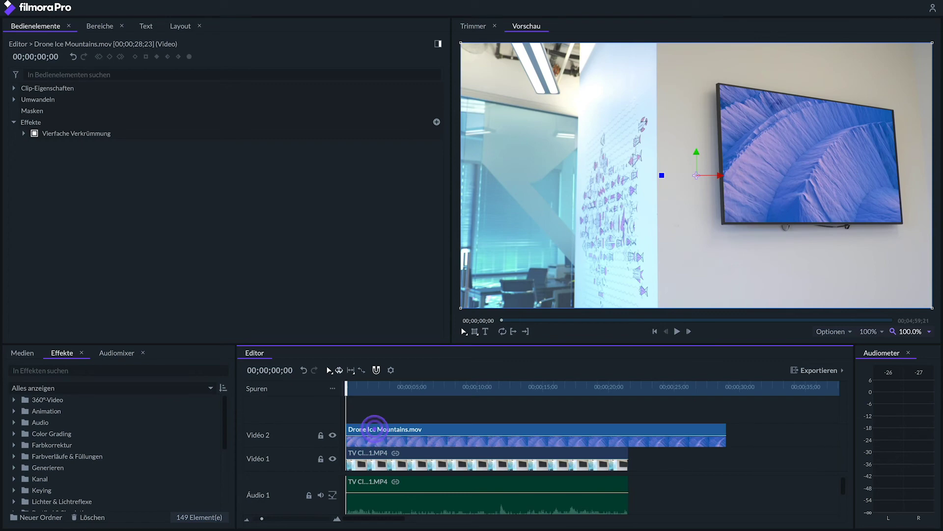
left_click(14, 88)
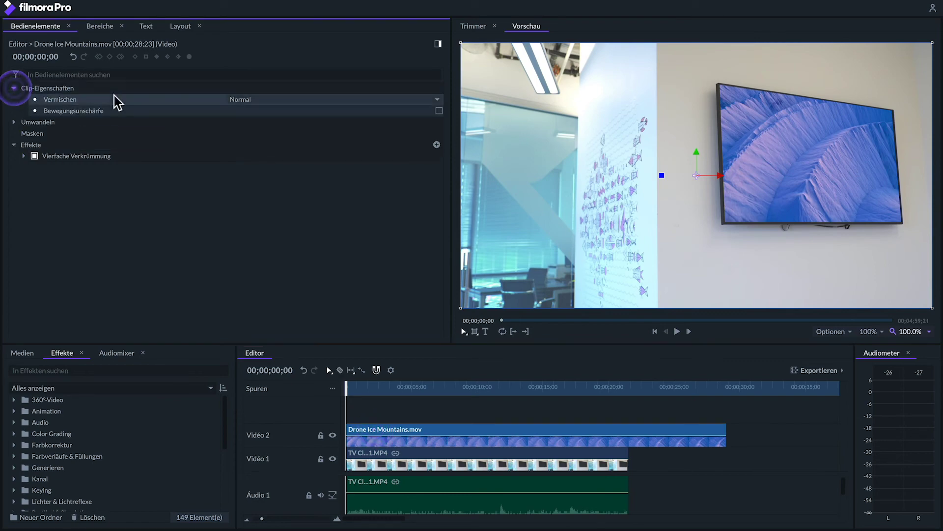
left_click(329, 100)
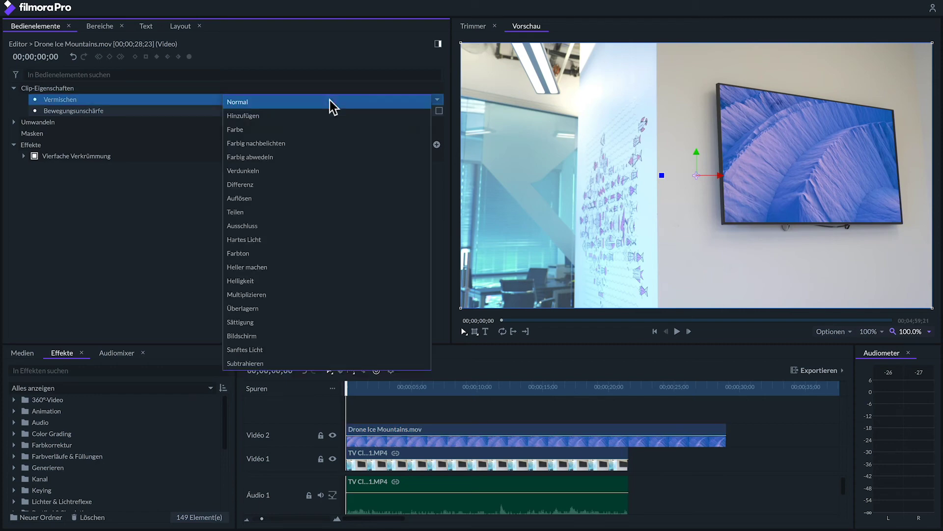
left_click(293, 335)
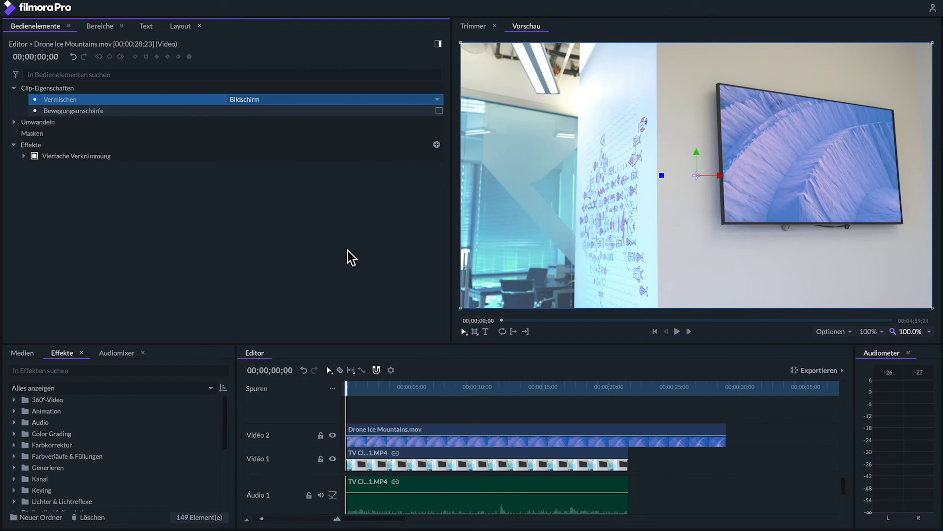
- Apply the Zeilen scannen effect to Drone Ice Mountains.mov and place it above Vierfache Verkrümmung in the effect order
left_click(67, 370)
type("zeil")
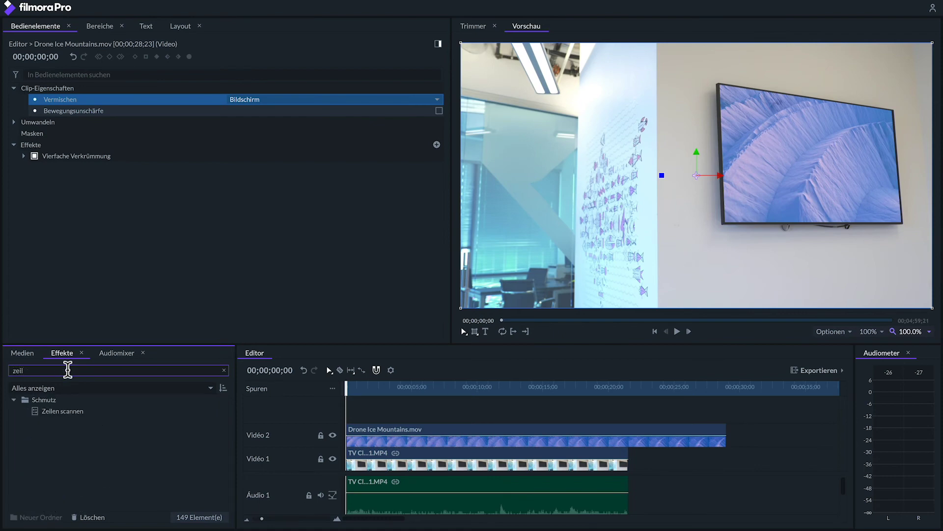
left_click_drag(58, 414, 355, 458)
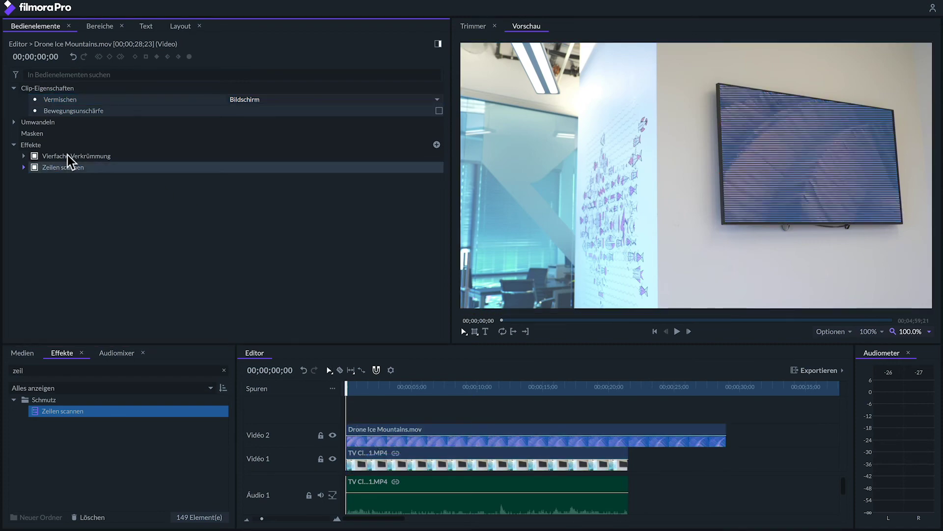
left_click(58, 166)
left_click_drag(58, 164, 58, 153)
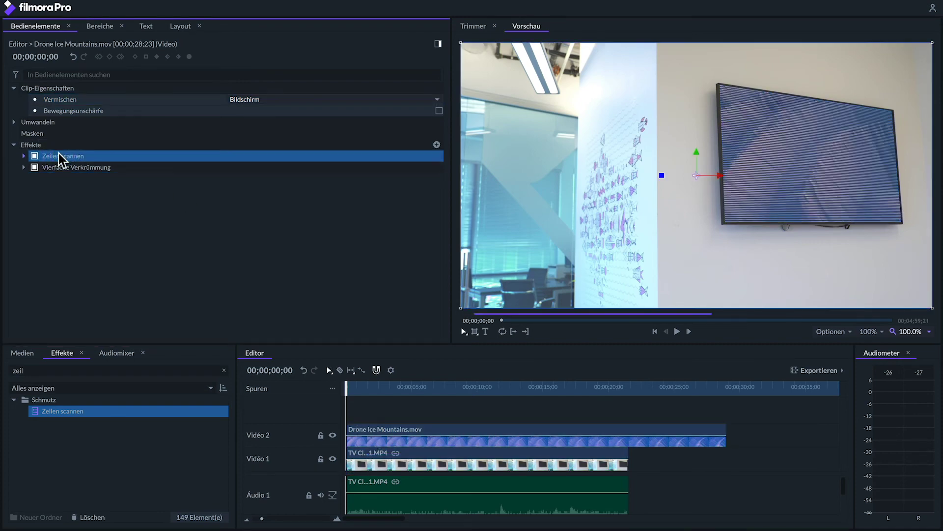
- Choose the Licht preset for the Zeilen scannen effect and play back the TV screen composite
left_click(24, 156)
left_click(248, 168)
left_click(248, 184)
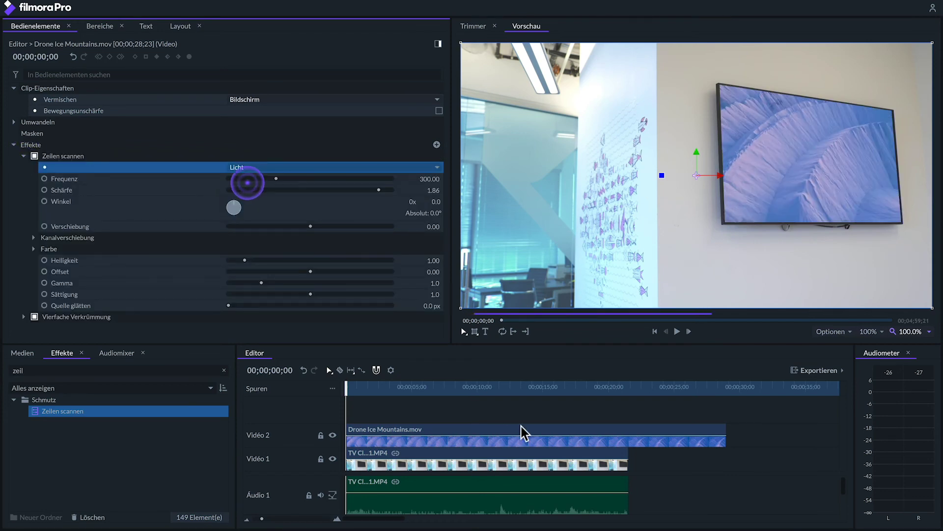
left_click(475, 411)
key("space")
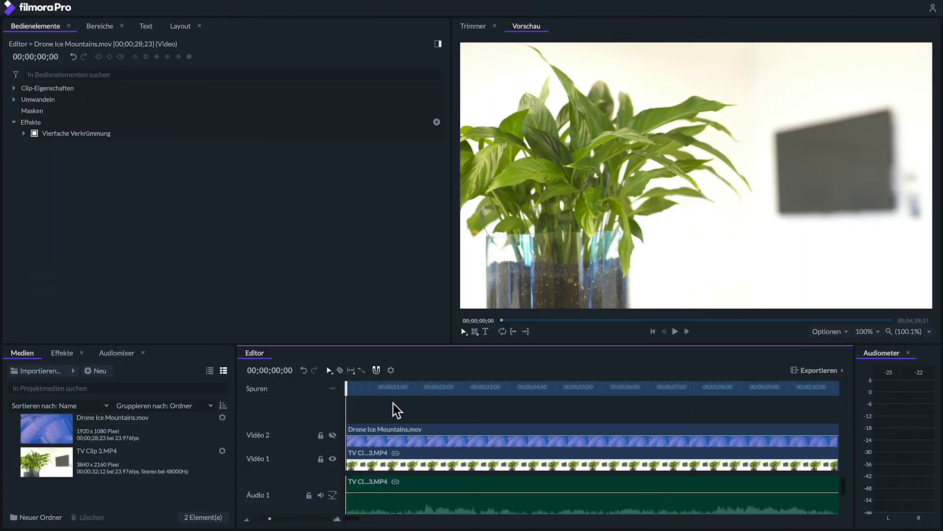
- Show Vidéo 2 above TV Clip 3.MP4 and apply the Unschärfe effect to Drone Ice Mountains.mov
left_click(333, 435)
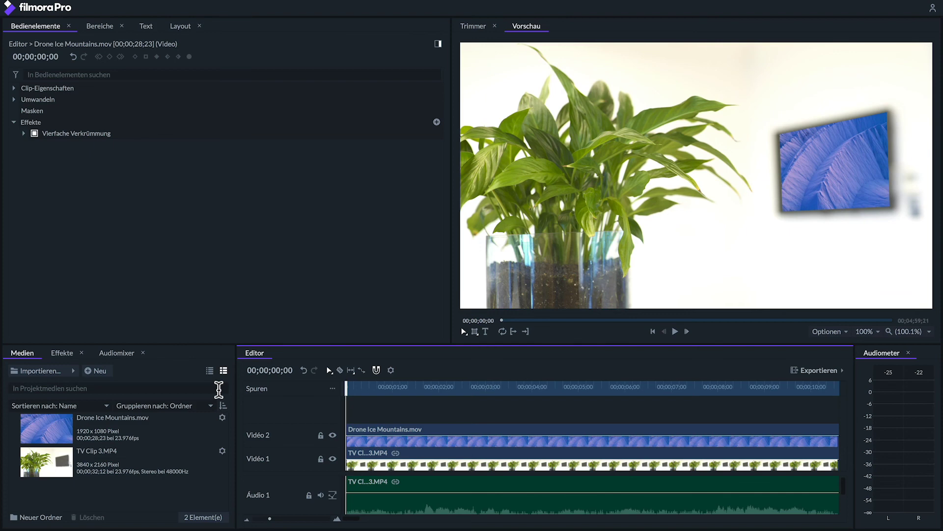
left_click(62, 353)
left_click(58, 370)
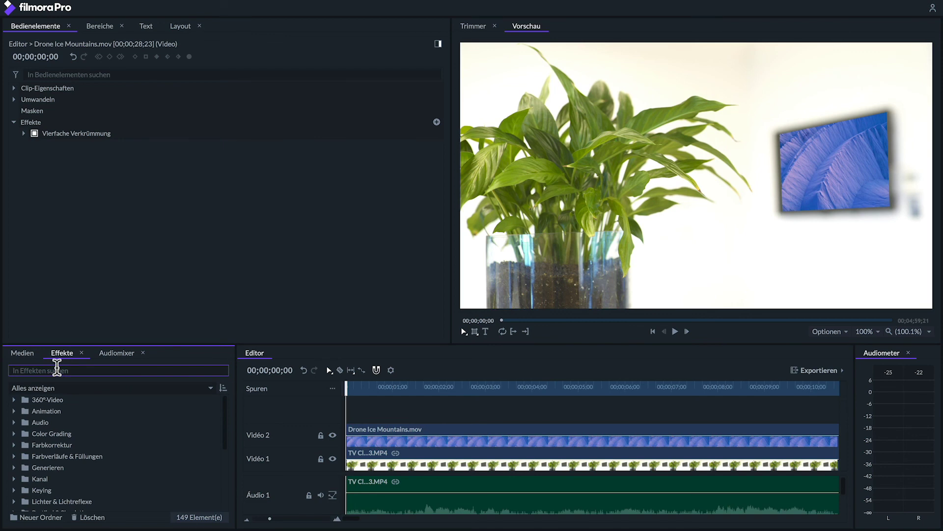
type("unsch")
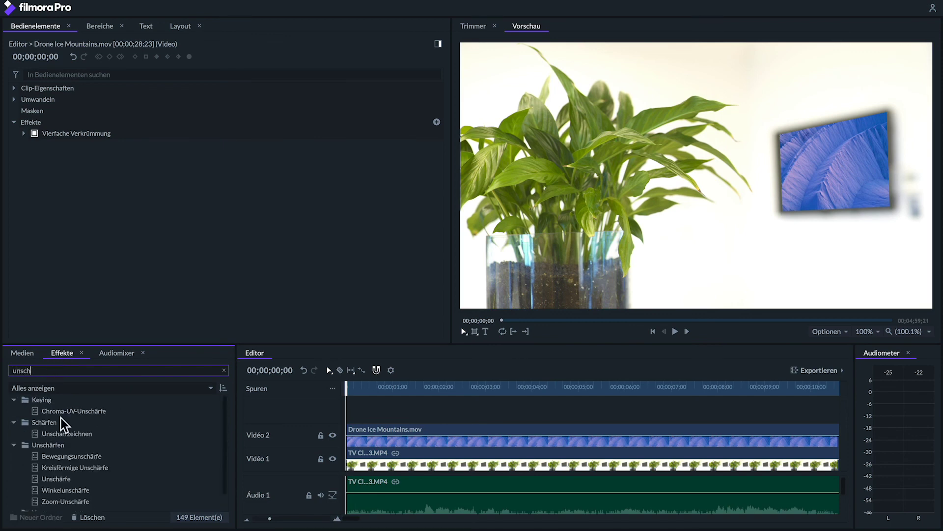
scroll(105, 431, "down", 1)
left_click(42, 467)
left_click_drag(43, 468, 373, 430)
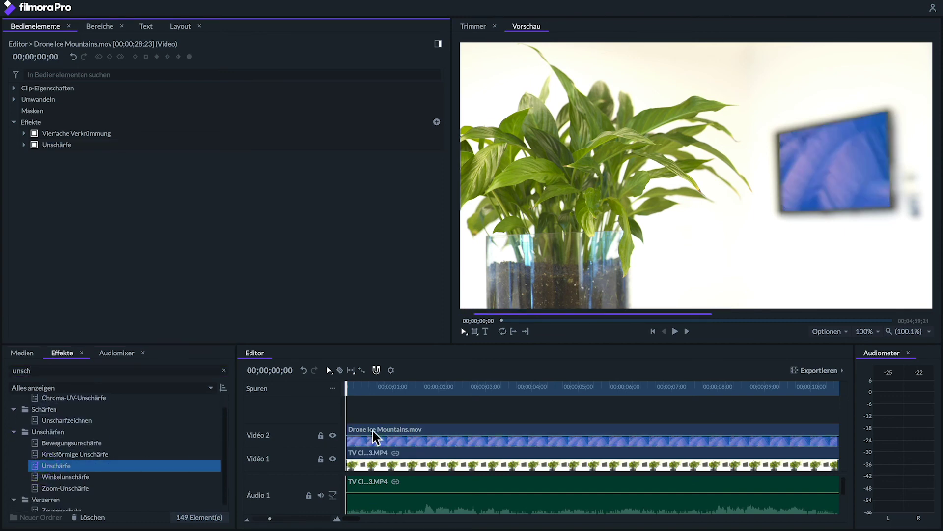
- Disable Am Rand festklemmen for the Unschärfe effect, set its Radius to 15.00 px, and play back the composite
left_click(24, 144)
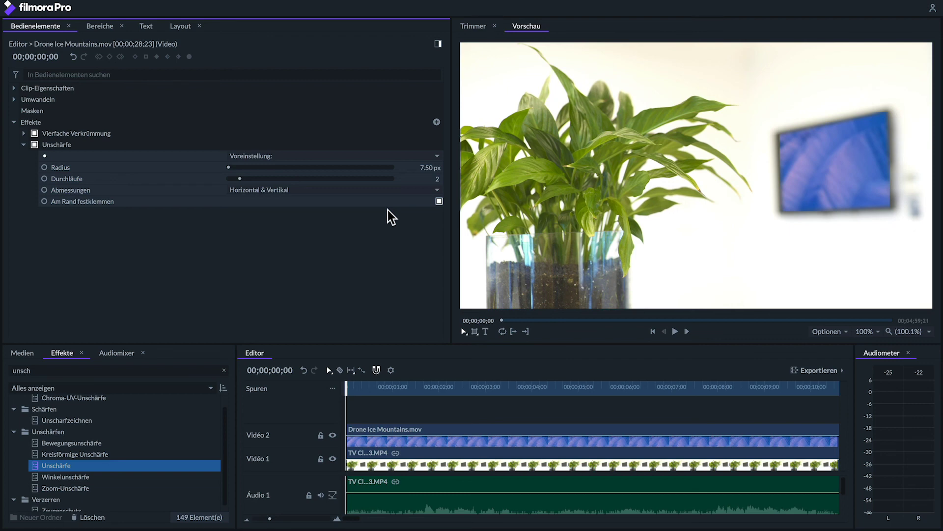
left_click(439, 201)
left_click_drag(417, 167, 418, 165)
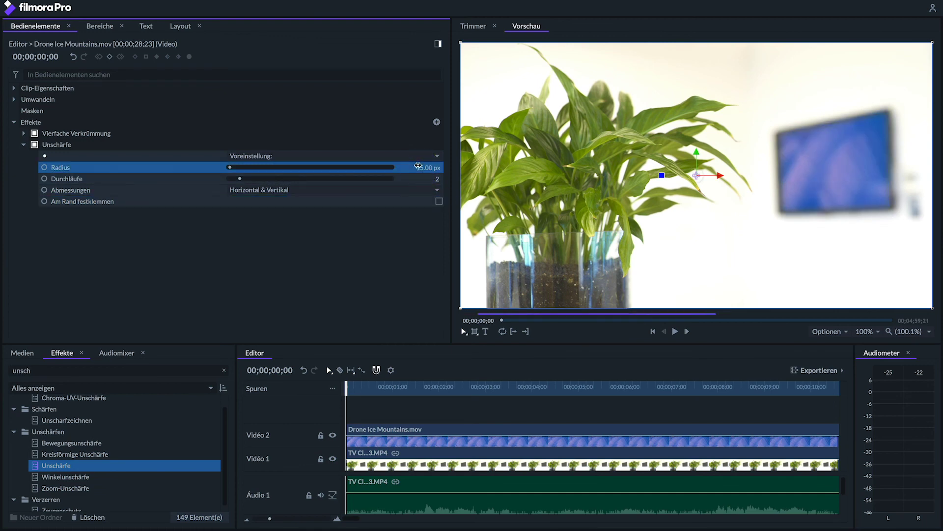
left_click(414, 405)
key("space")
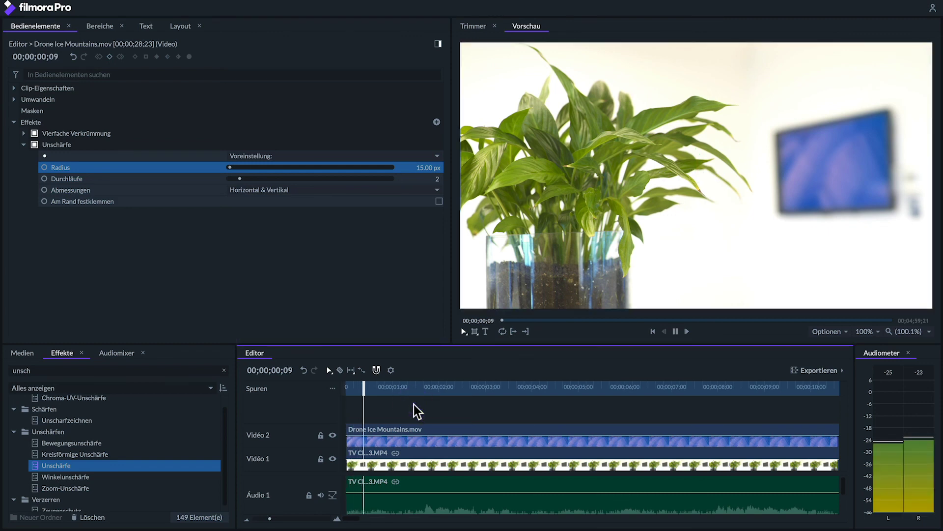